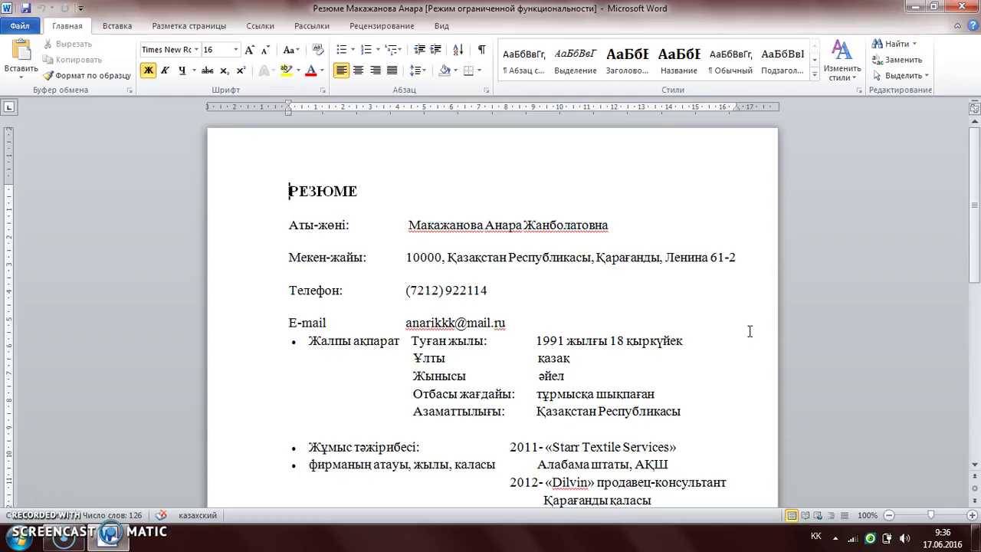
Zoom the resume out to 70% and show its formatting marks
drag(979, 230, 974, 261)
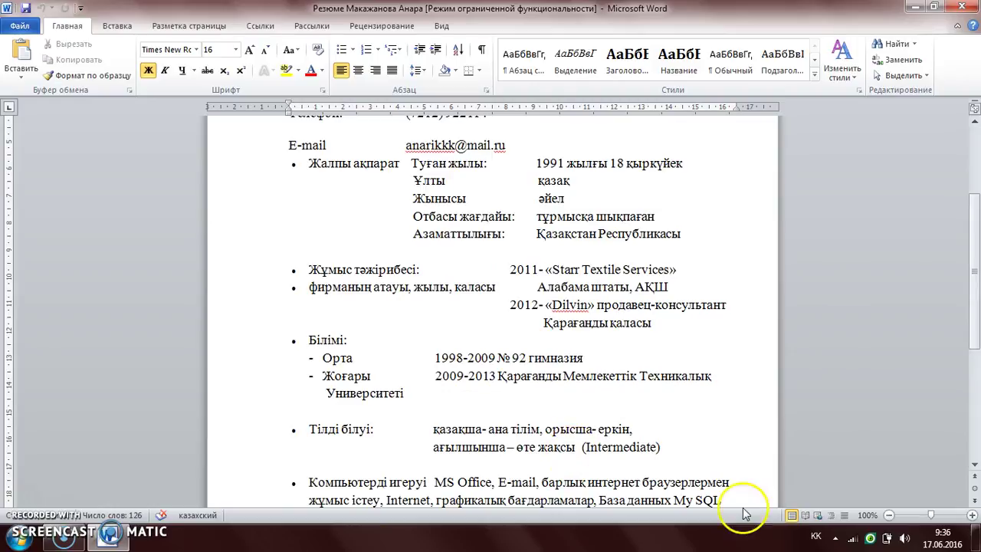
click(889, 515)
click(889, 515)
click(889, 515)
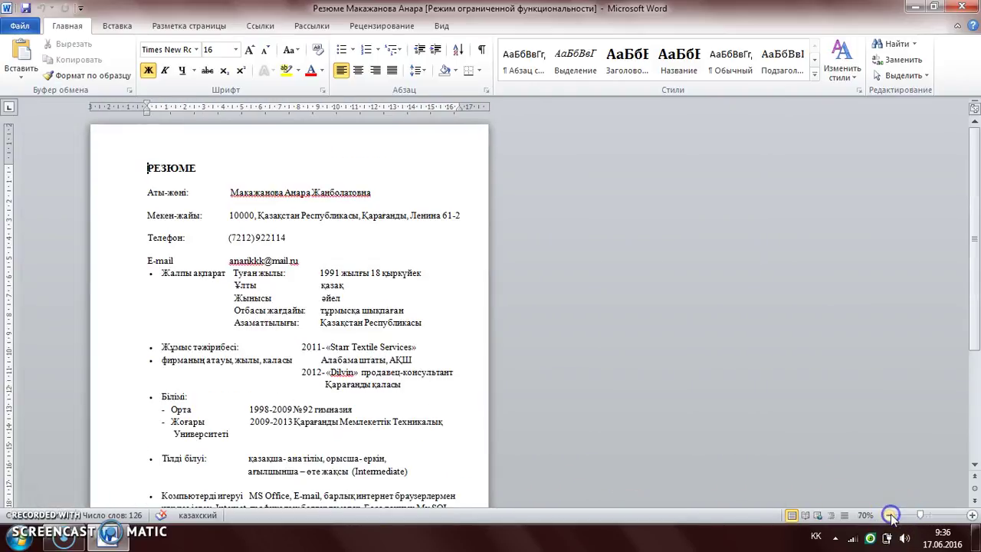
drag(976, 222, 978, 292)
scroll(976, 291, up, 4)
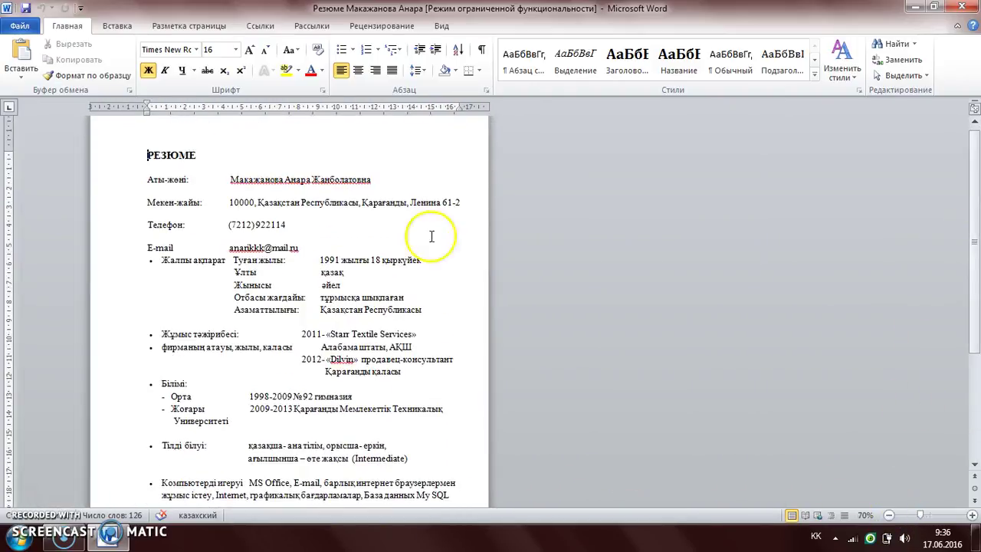
click(311, 297)
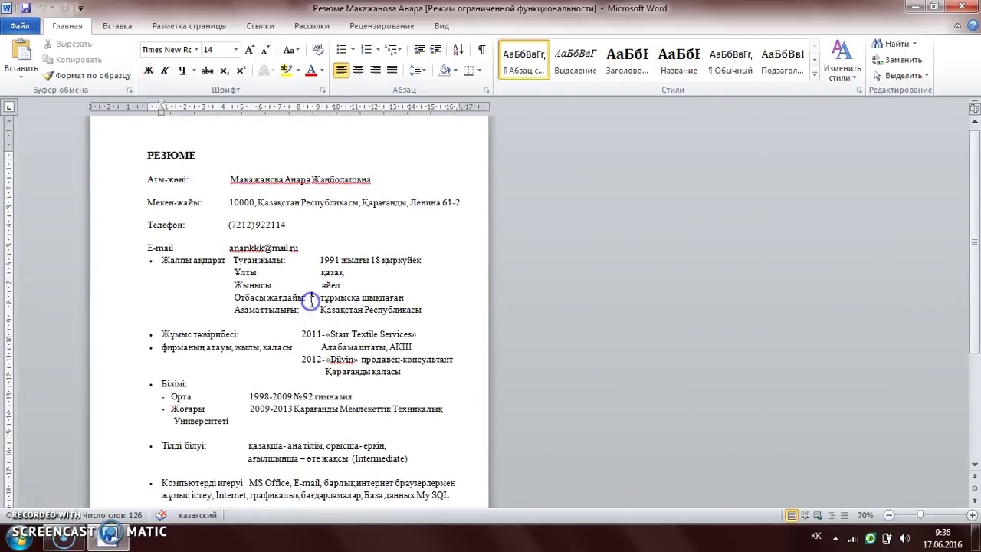
click(478, 56)
click(234, 272)
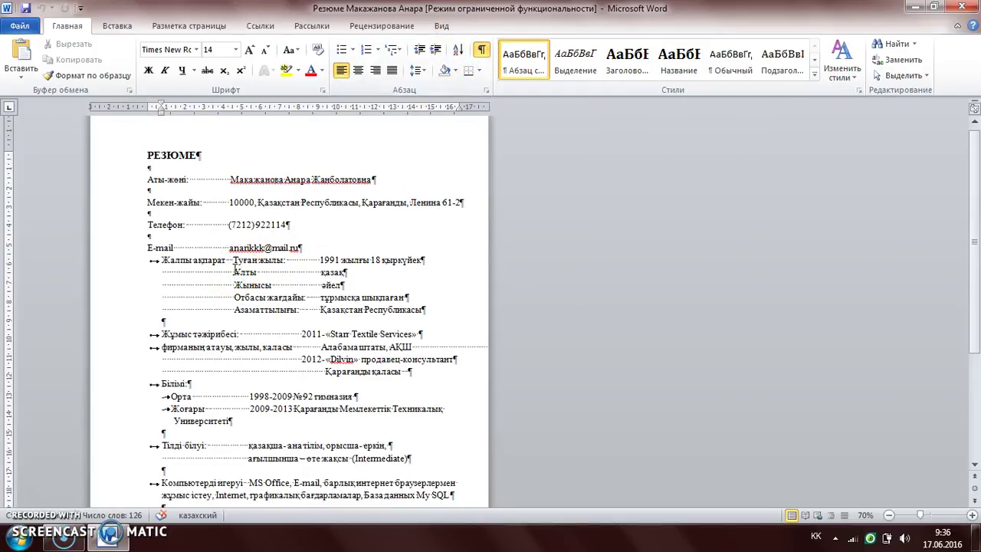
drag(234, 272, 155, 281)
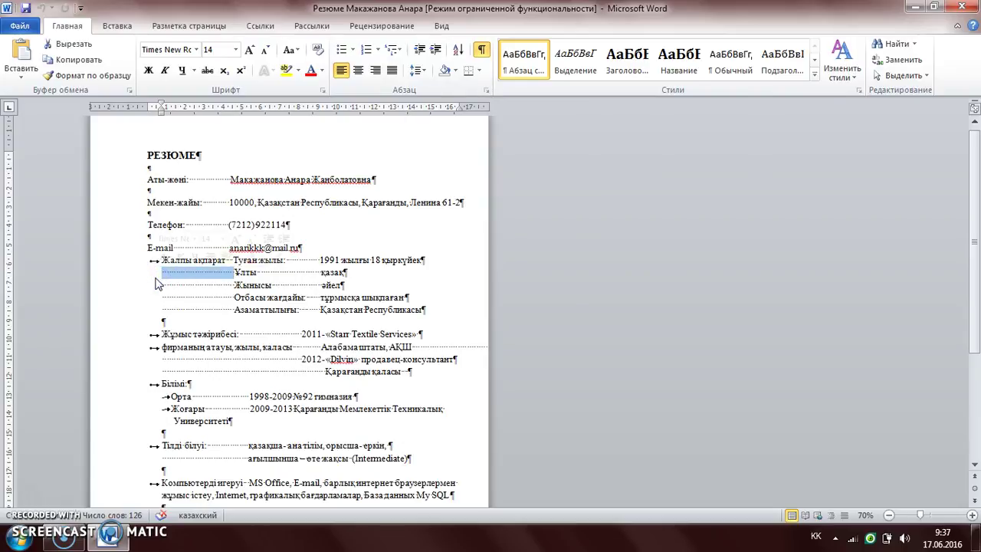
click(358, 272)
click(346, 261)
click(359, 272)
key(Return)
key(Return)
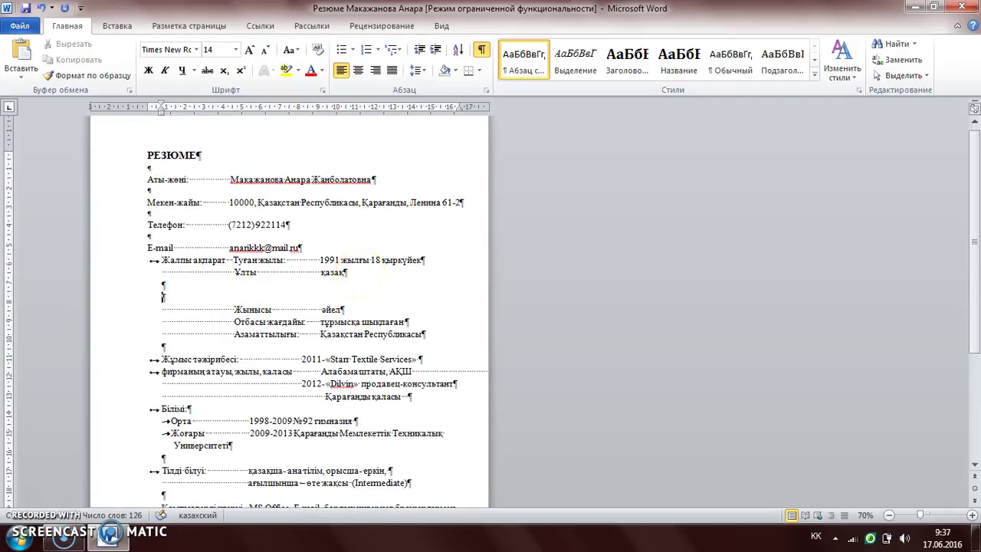
key(BackSpace)
key(BackSpace)
key(BackSpace)
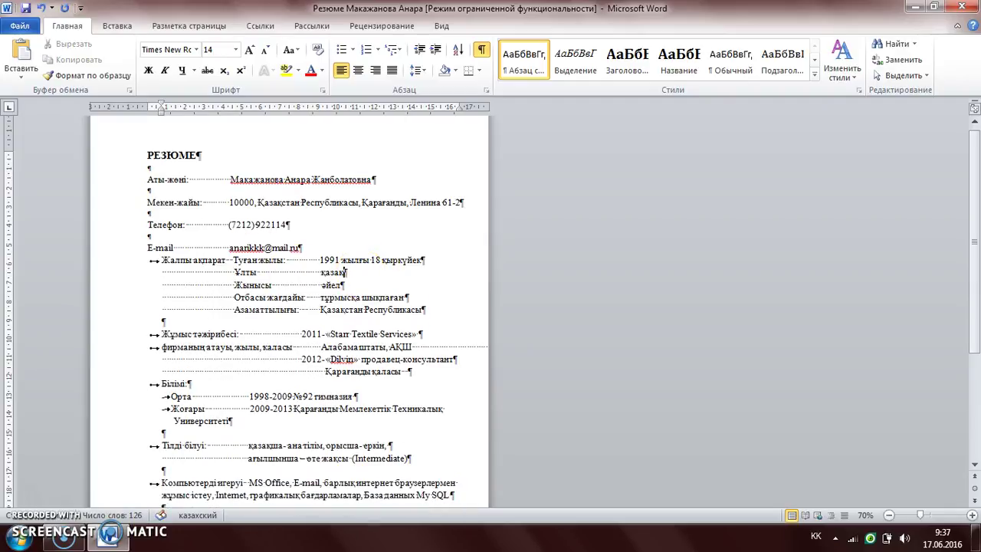
click(350, 275)
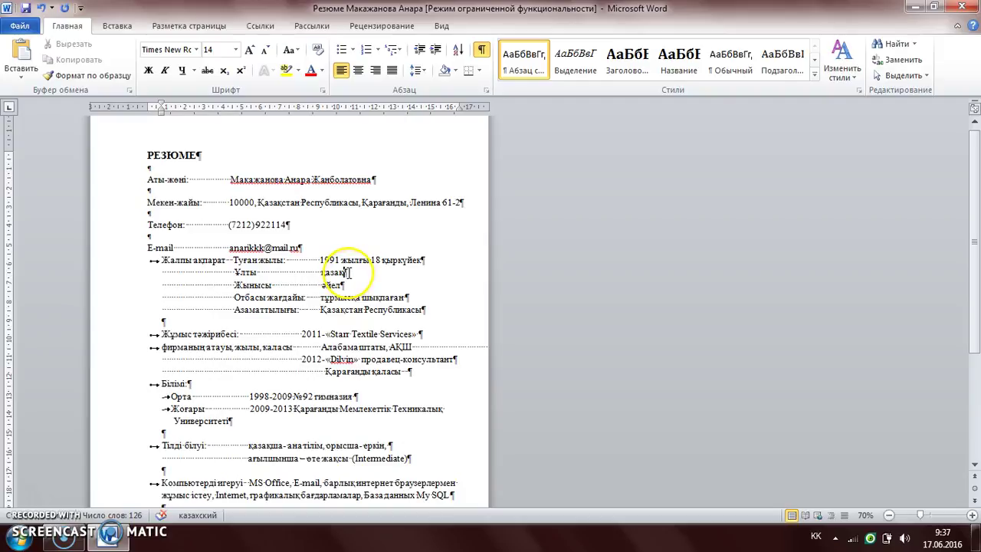
click(334, 260)
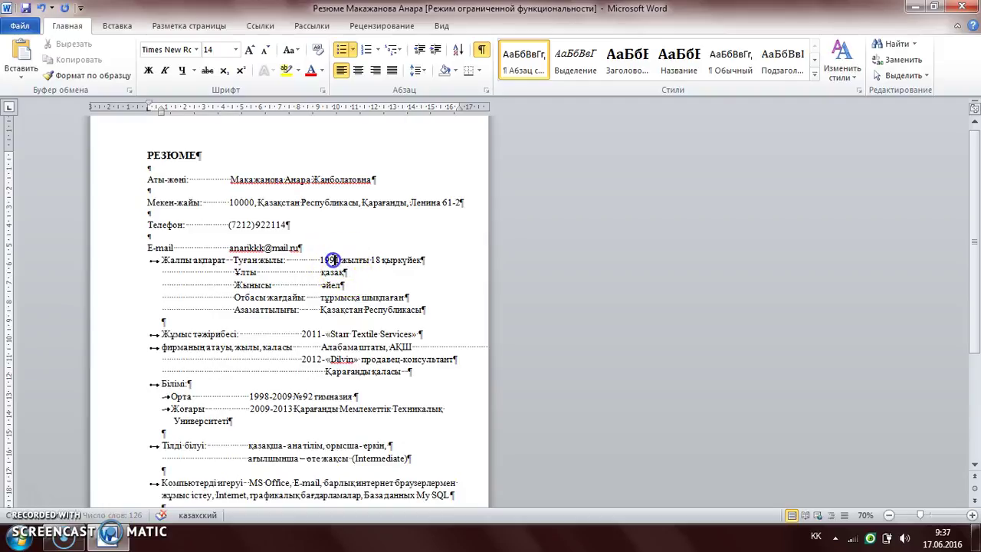
key(Down)
key(Down)
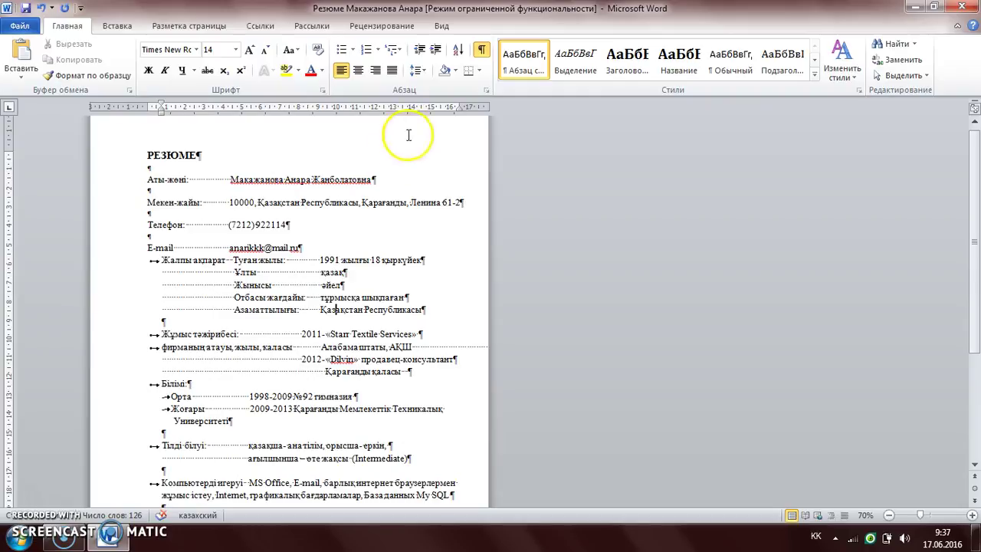
Delete the empty paragraph between the "Аты-жөні" and "Мекен-жайы" lines
drag(150, 191, 161, 201)
click(151, 192)
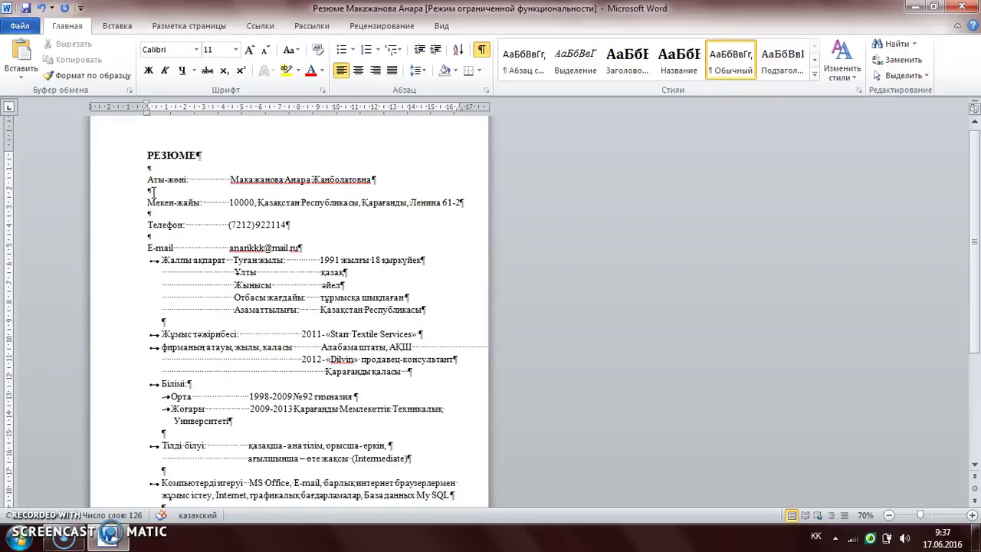
key(Delete)
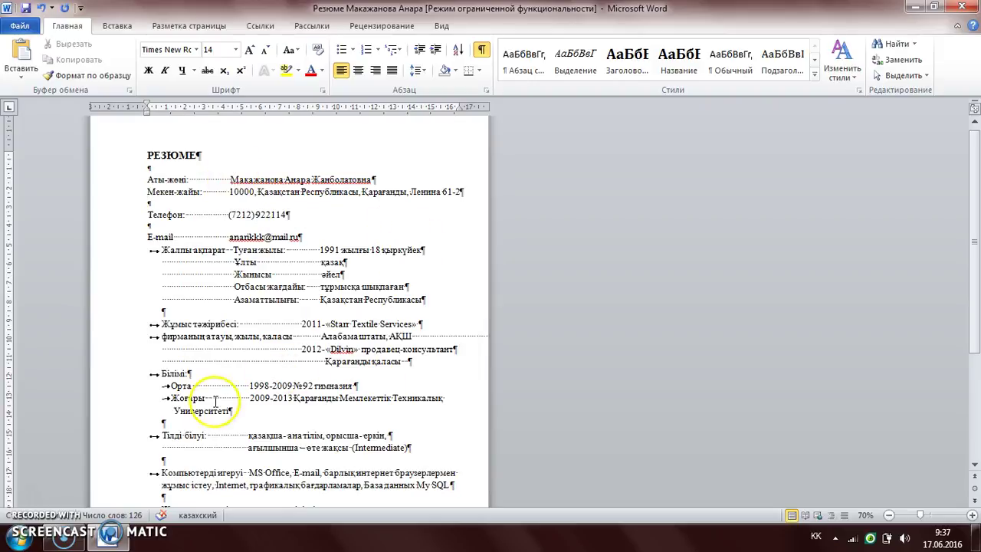
Replace the paragraph mark at the end of the "Туған жылы" line with a manual line break
mouse_move(977, 199)
mouse_down()
mouse_move(979, 303)
mouse_move(971, 208)
mouse_up()
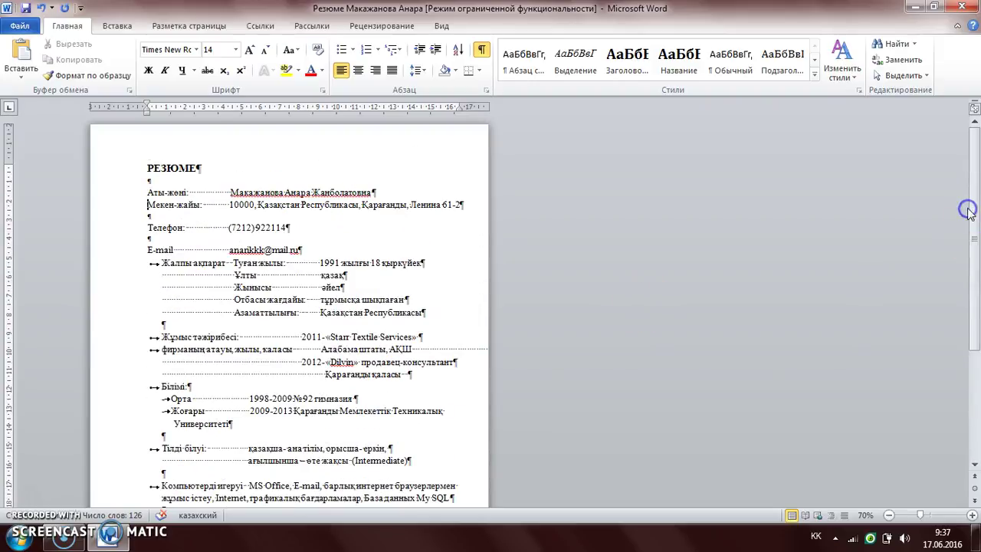
click(430, 262)
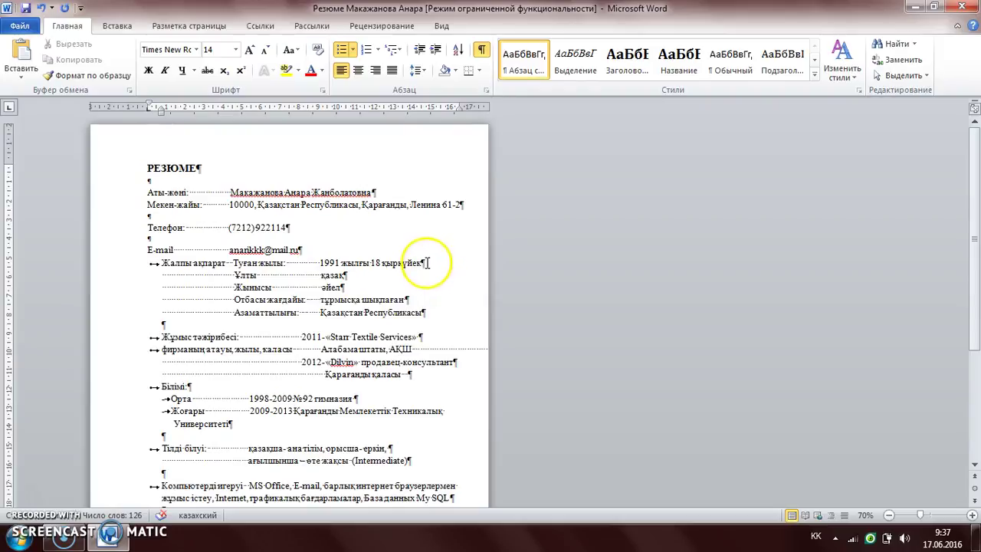
key(Delete)
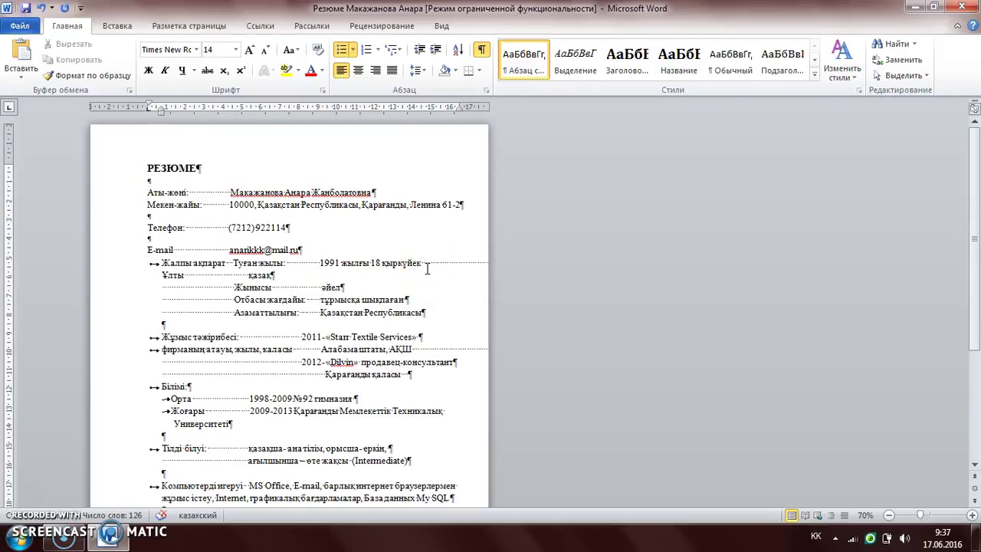
key(shift+Return)
click(429, 262)
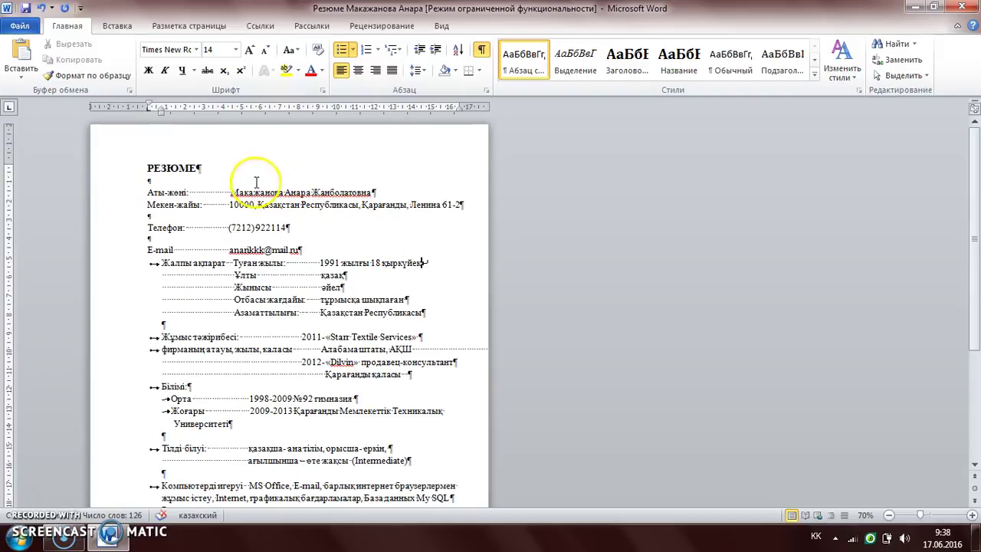
Delete the empty paragraph below the РЕЗЮМЕ heading and replace the run of spaces after "Аты-жөні:" with a tab
click(142, 182)
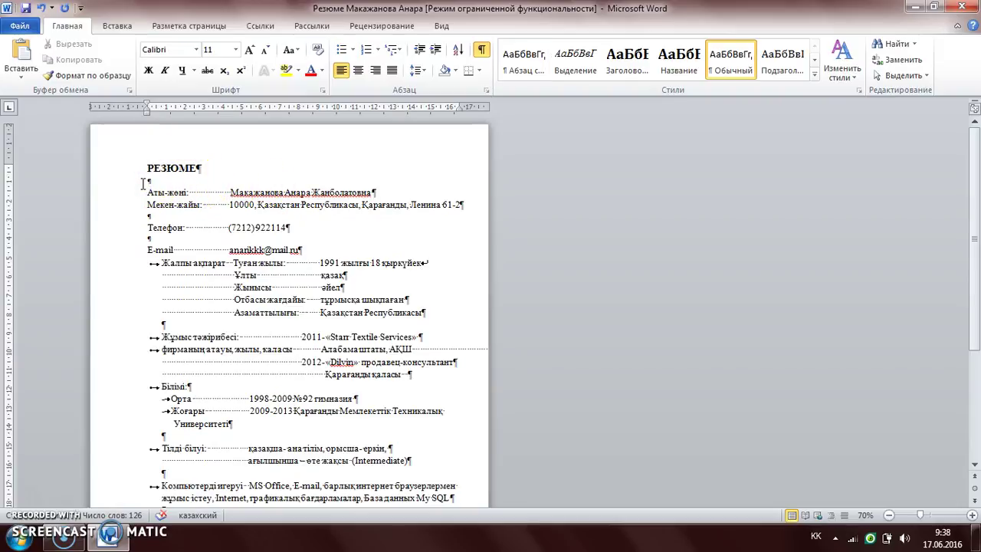
key(Delete)
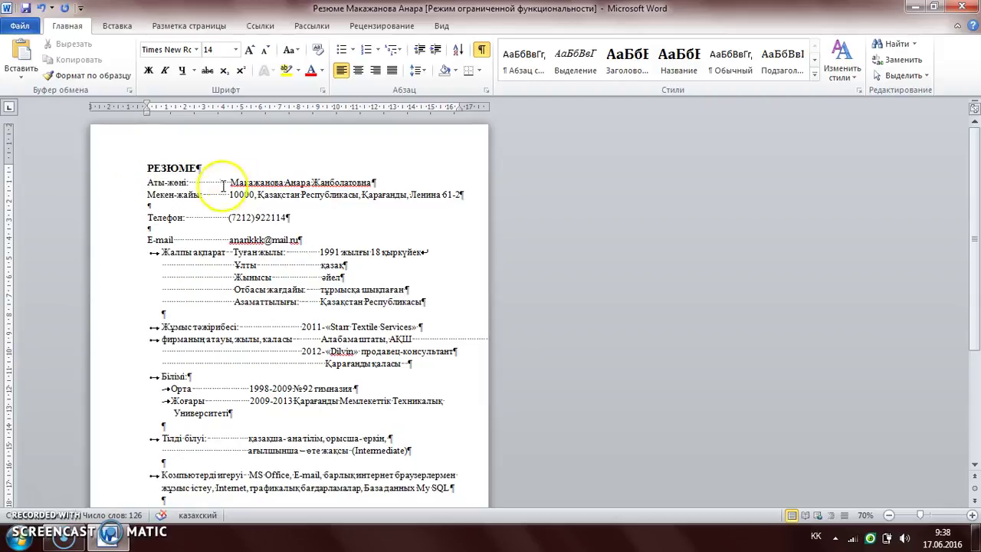
click(213, 182)
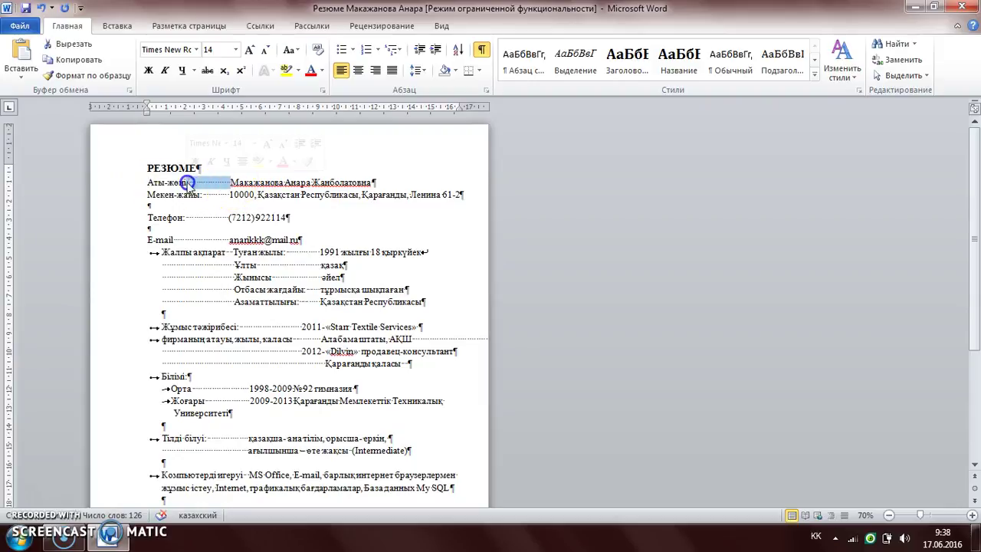
click(210, 182)
drag(210, 182, 192, 184)
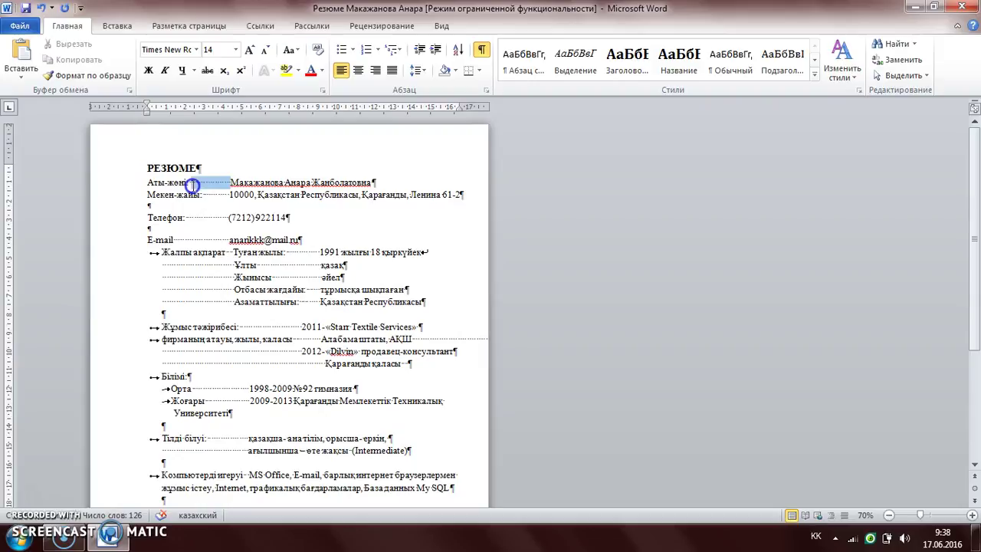
key(Delete)
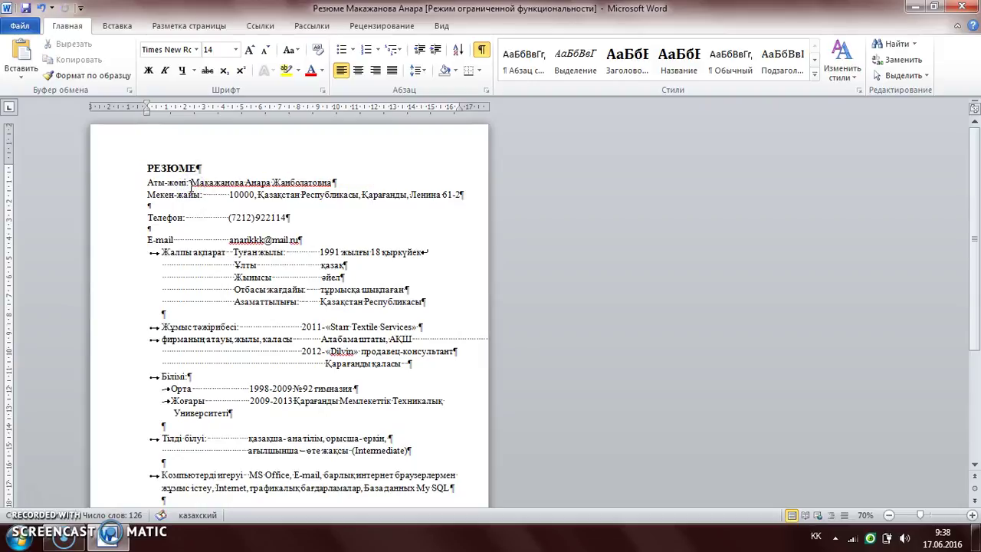
key(Tab)
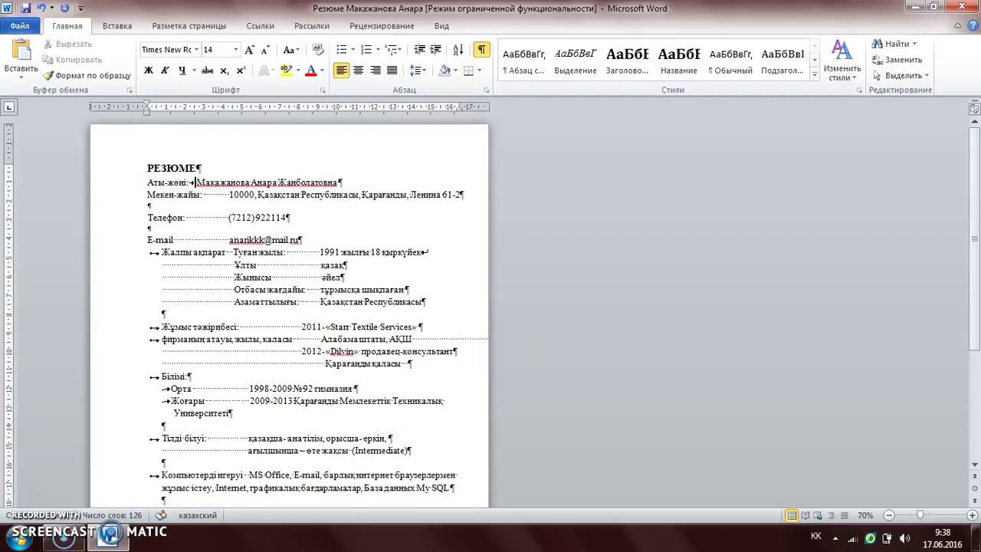
Replace the paragraph mark at the end of the "Аты-жөні" line with a manual line break
click(344, 184)
key(Delete)
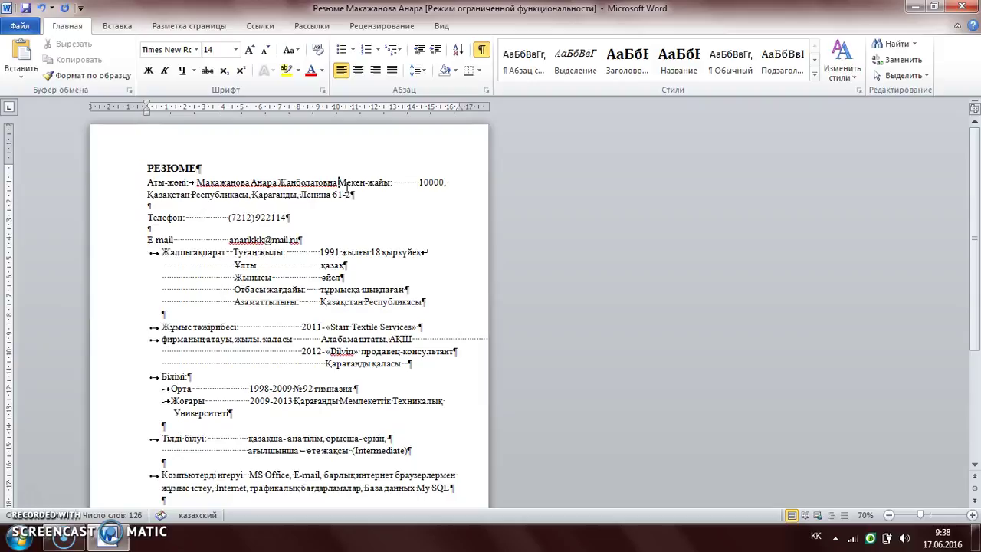
key(shift+Return)
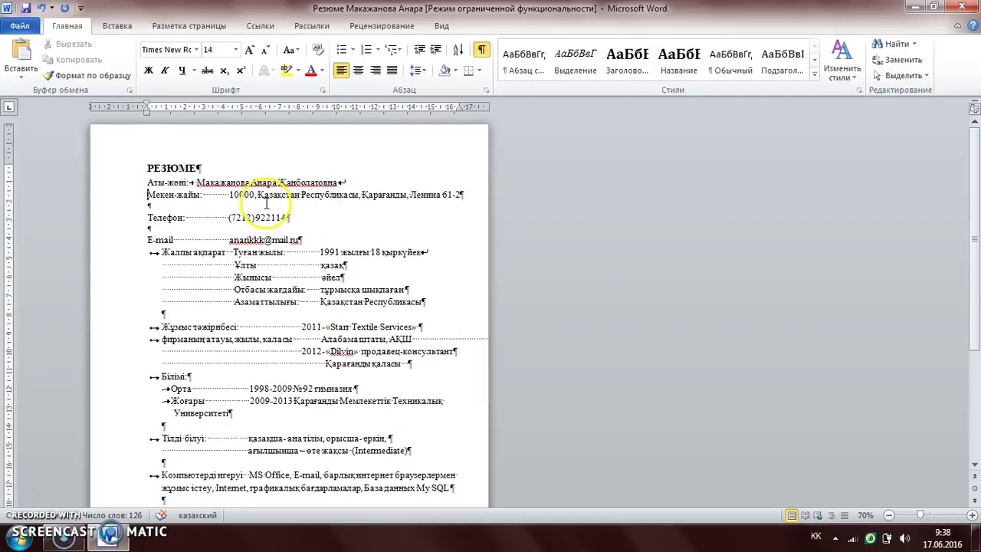
In the "Мекен-жайы" line, replace the spaces after the label with a tab and the closing paragraph mark with a manual line break
double_click(209, 196)
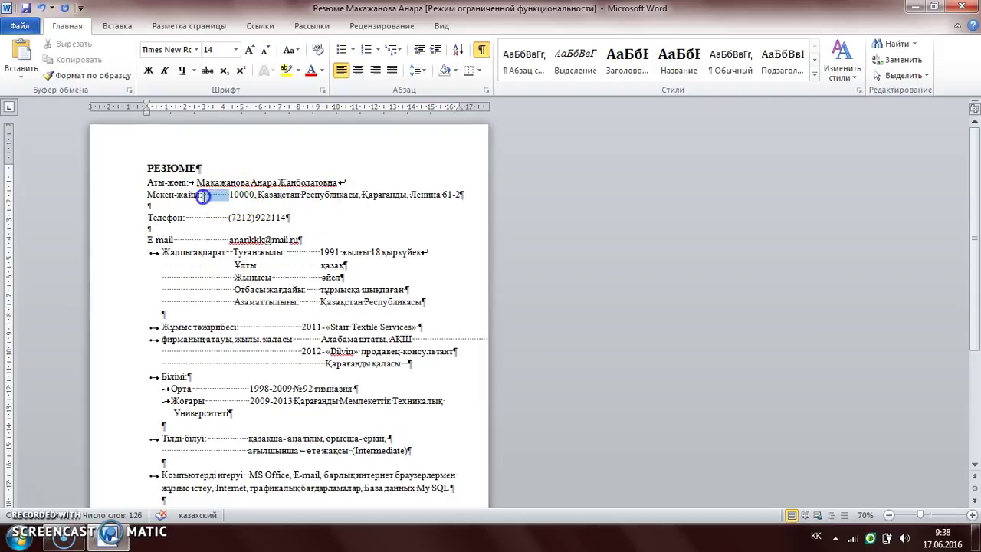
key(Delete)
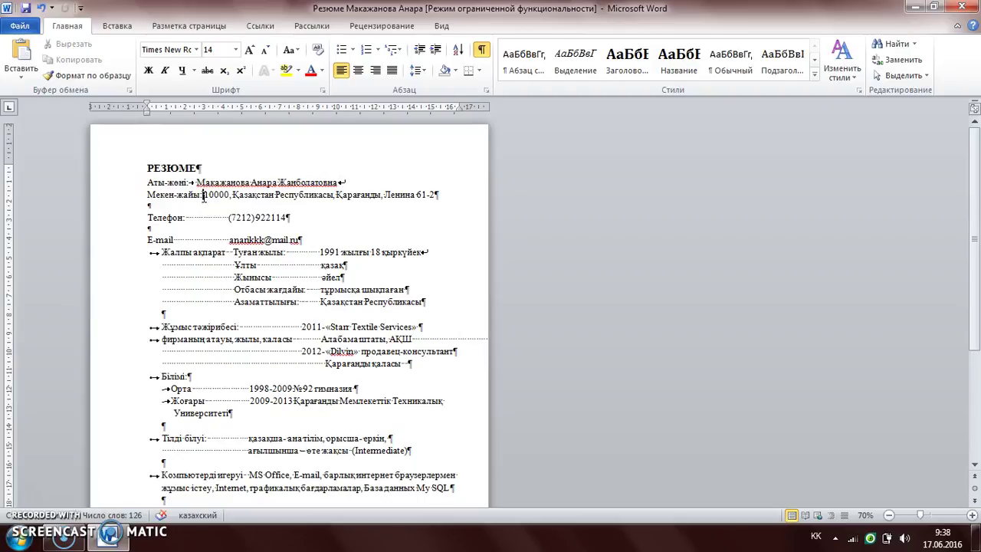
key(Tab)
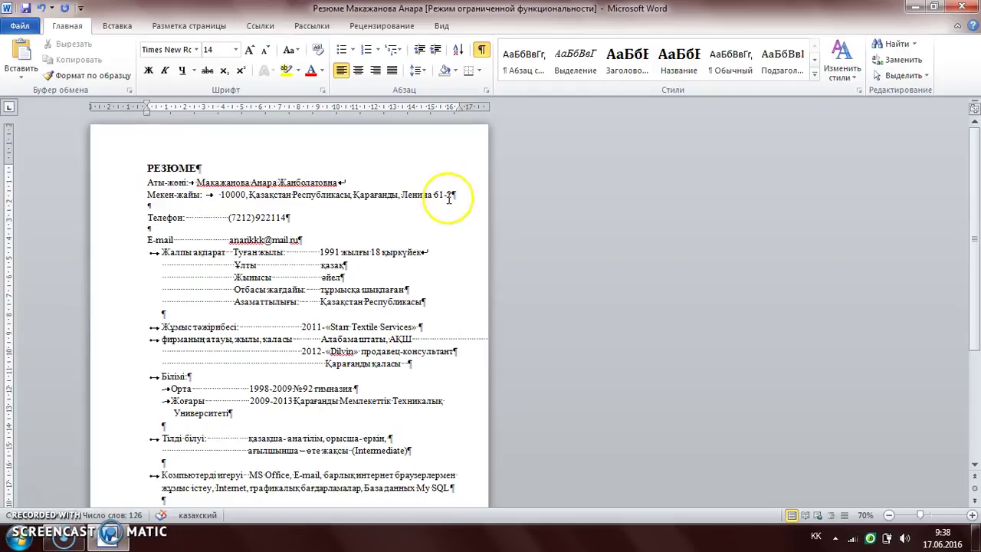
click(462, 198)
key(Delete)
key(shift+Return)
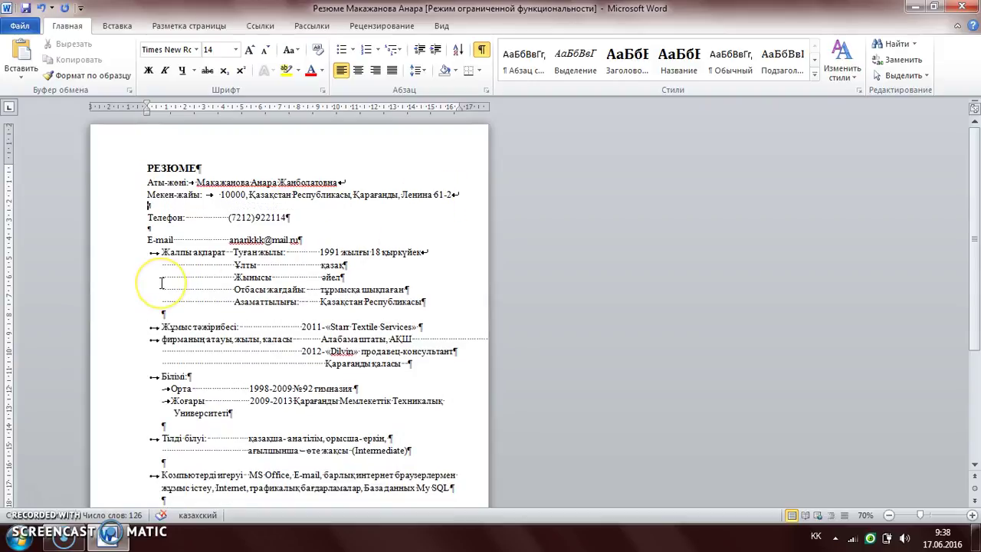
Delete the empty paragraphs above and below the "Телефон" line
key(Delete)
click(138, 217)
key(BackSpace)
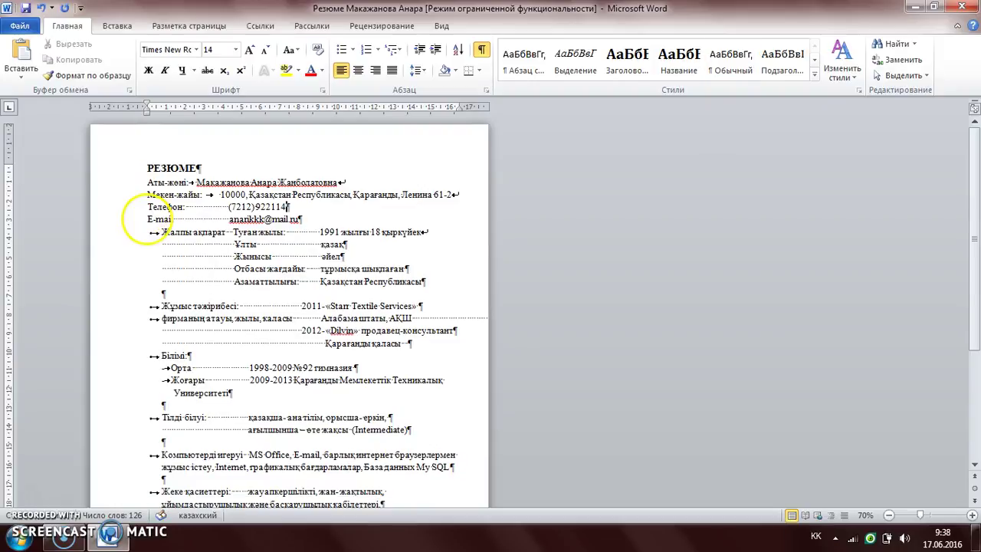
Replace the runs of spaces after the "Телефон:" and "E-mail" labels with a single tab each
drag(228, 207, 190, 210)
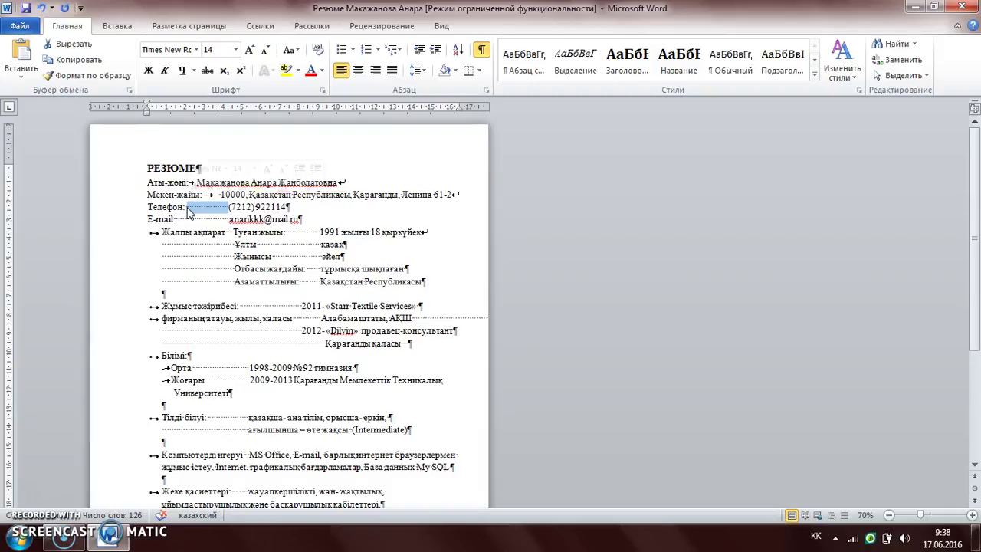
key(BackSpace)
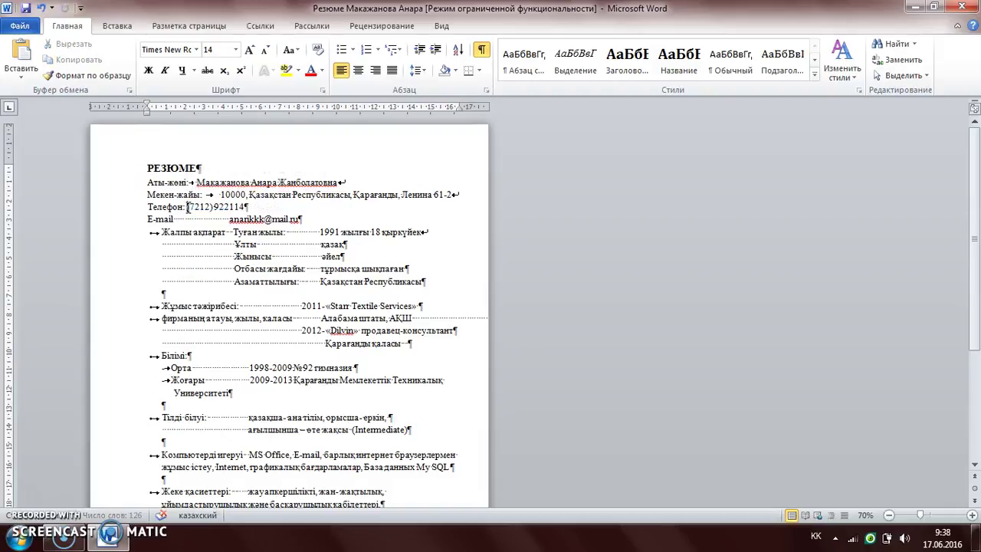
key(Tab)
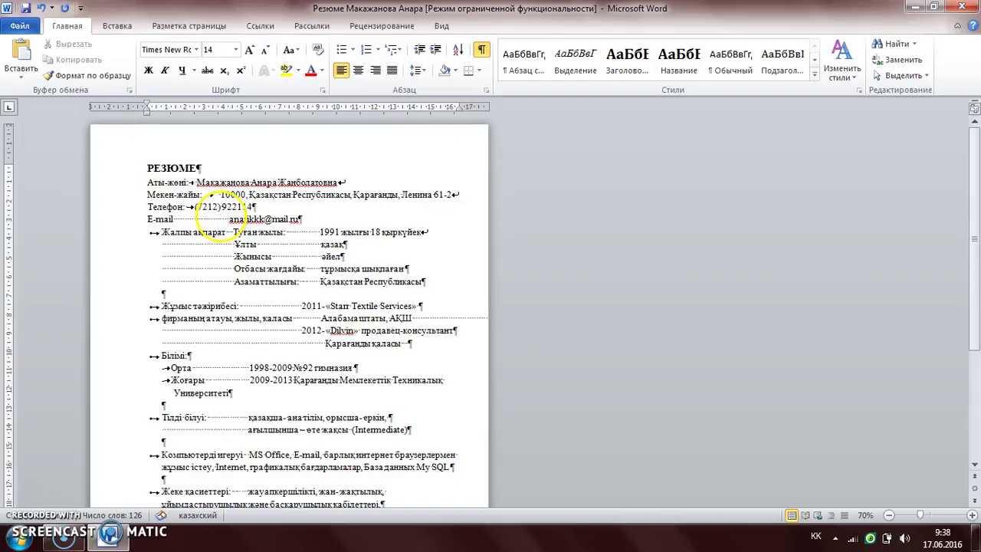
drag(227, 220, 173, 222)
key(BackSpace)
key(Tab)
Replace the paragraph mark at the end of the "Телефон" line with a manual line break
click(259, 207)
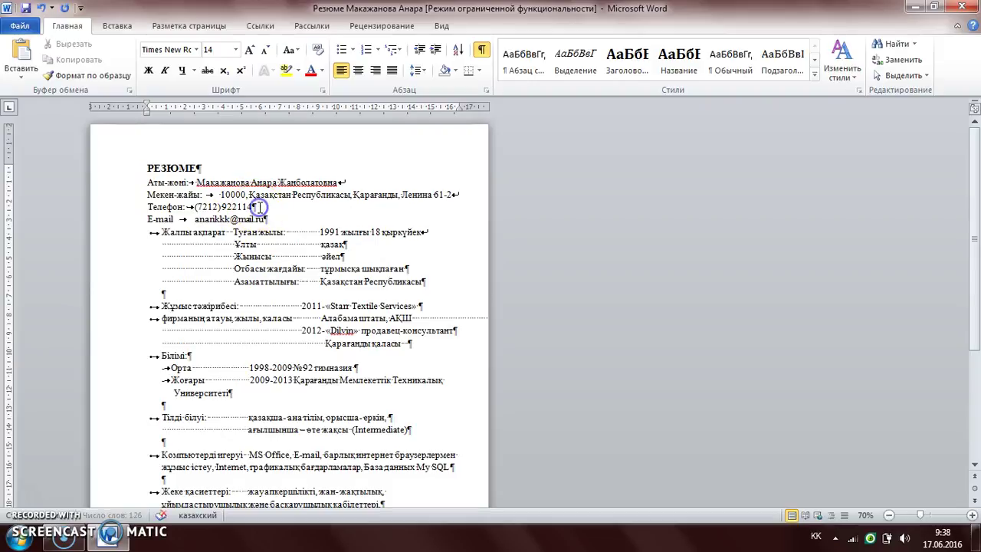
key(Delete)
key(shift+Return)
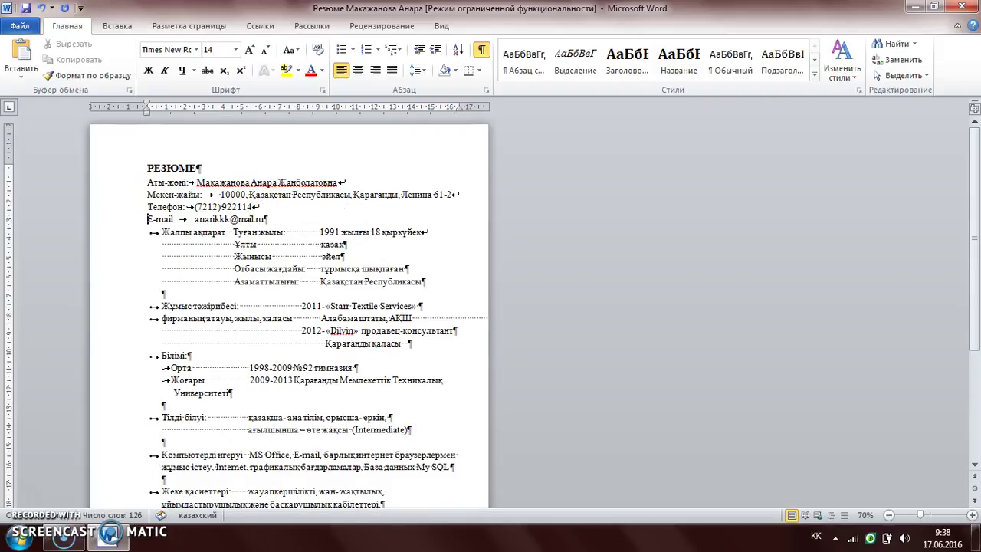
click(273, 218)
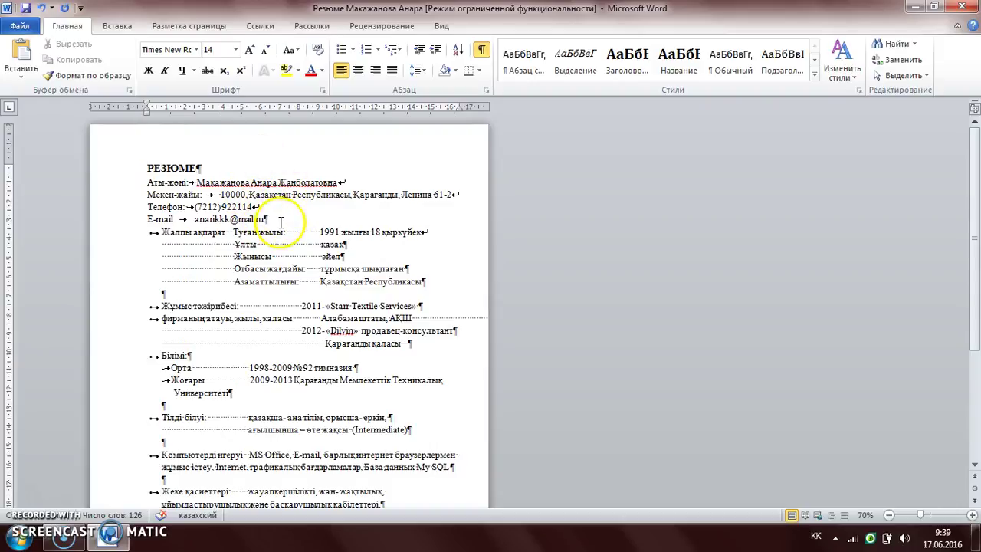
click(170, 242)
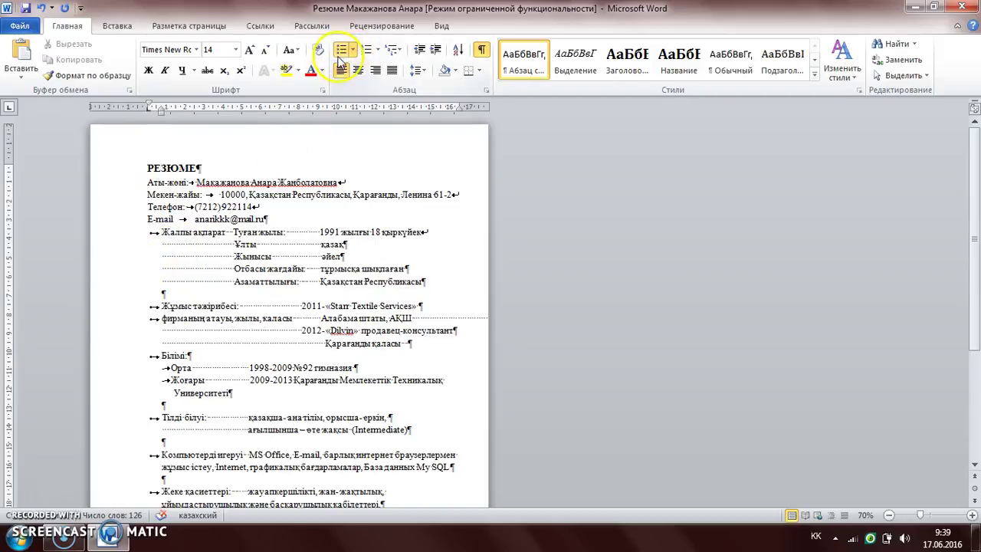
click(202, 310)
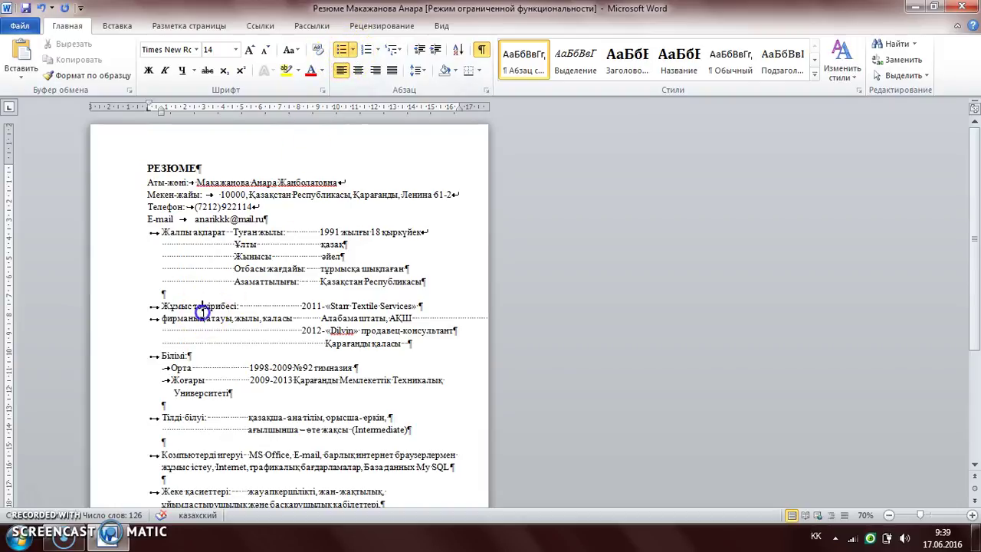
click(184, 366)
Delete the empty paragraph at the very end of the resume, below the "Құштарлығы" section
drag(973, 245, 976, 304)
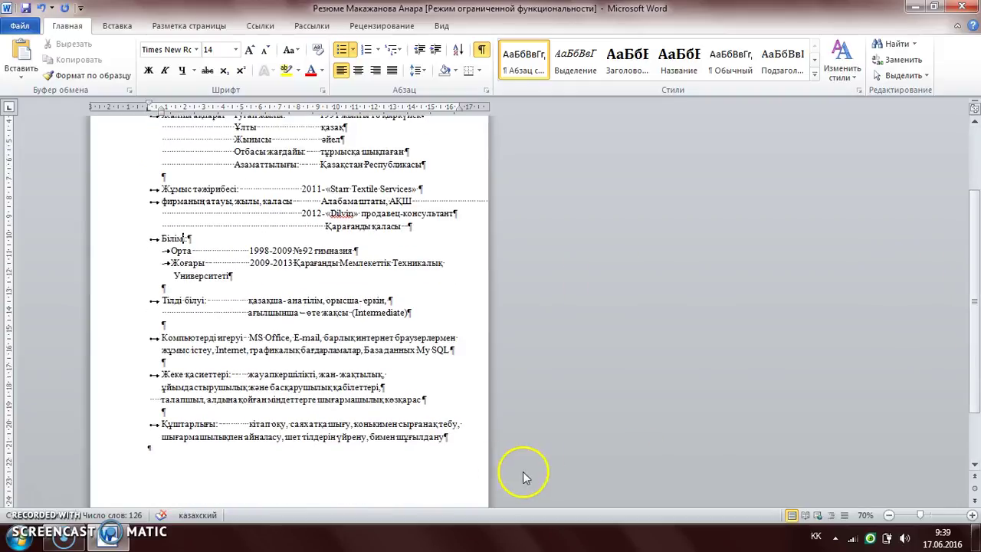
click(148, 451)
key(BackSpace)
Delete the leading spaces before "Ұлты" and "Жынысы" in the "Жалпы ақпарат" section
scroll(973, 299, up, 3)
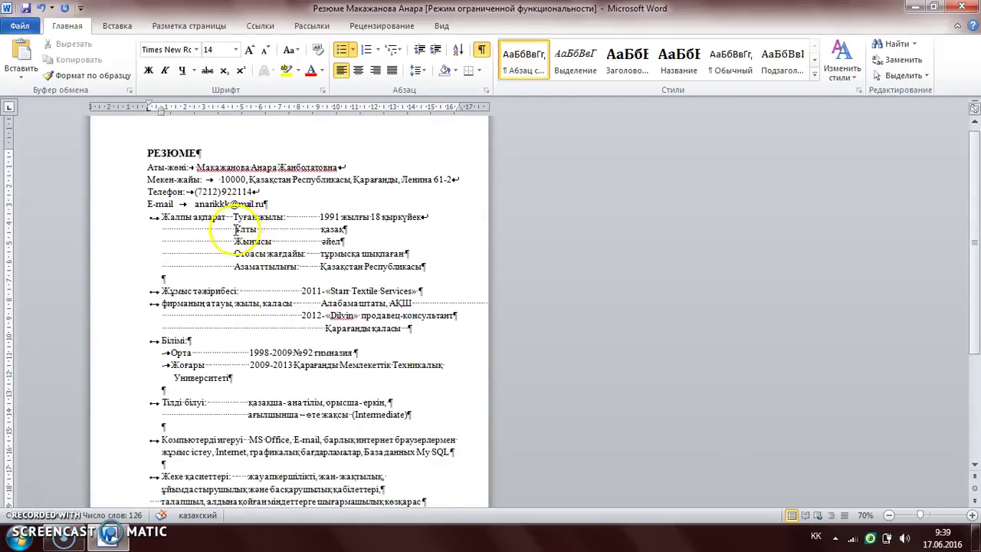
click(233, 218)
drag(233, 230, 150, 234)
key(Delete)
click(169, 240)
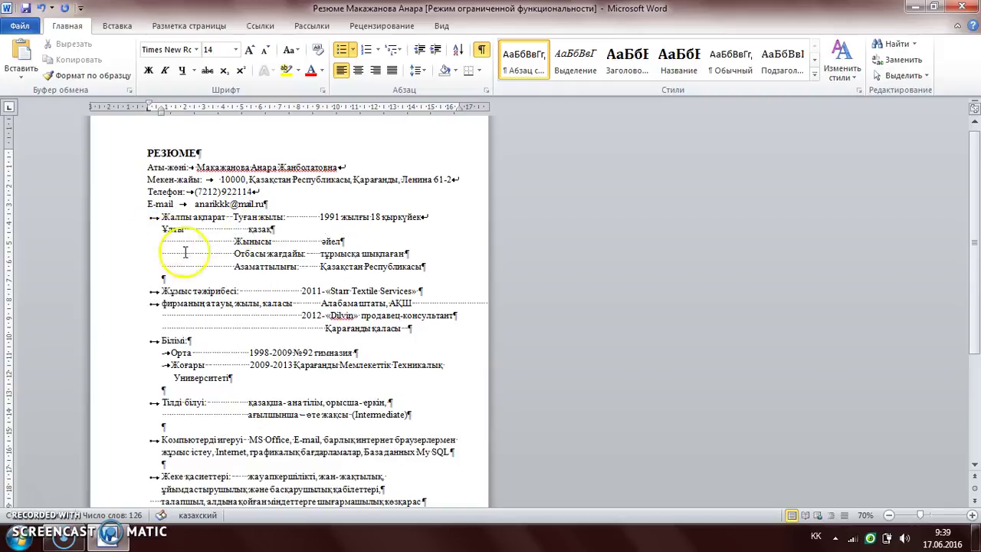
click(234, 242)
drag(234, 241, 165, 245)
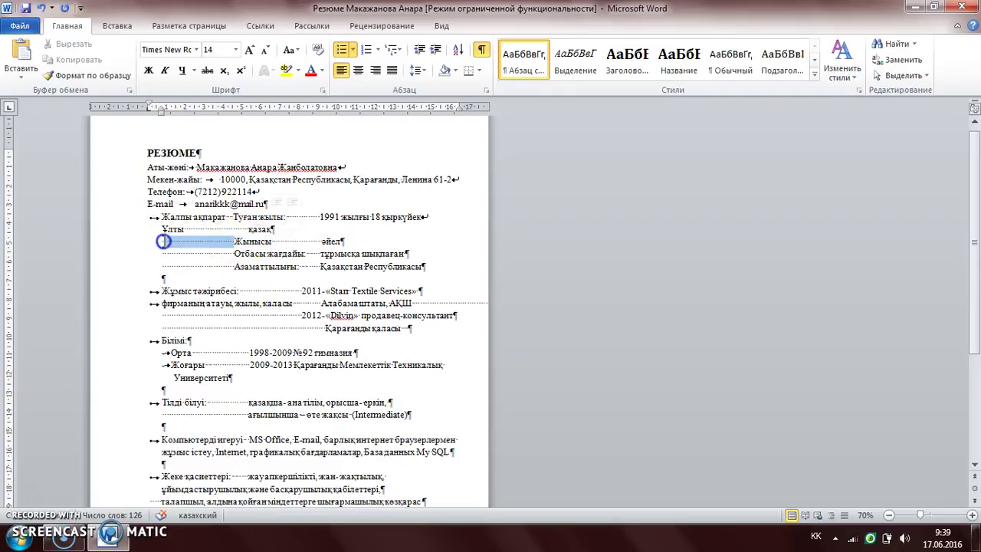
key(Delete)
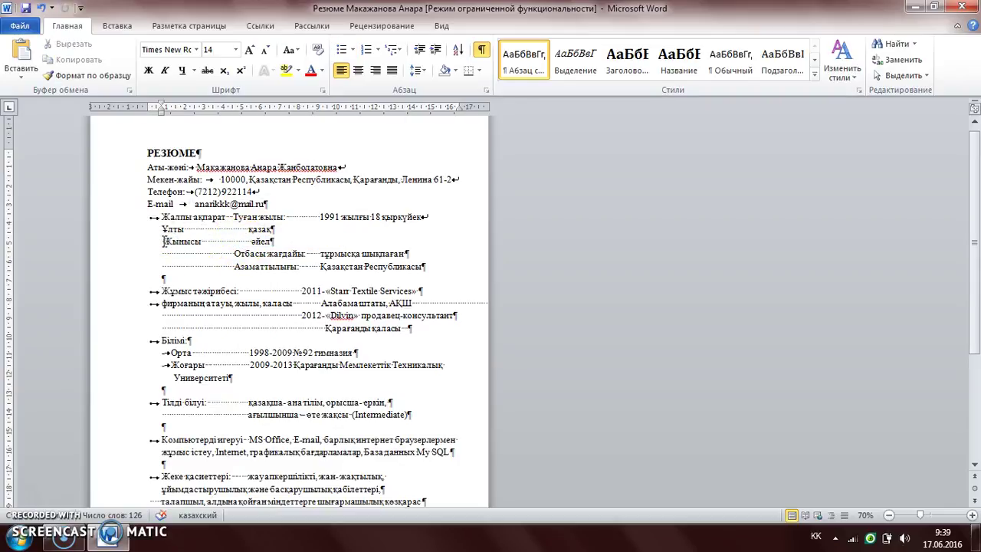
key(BackSpace)
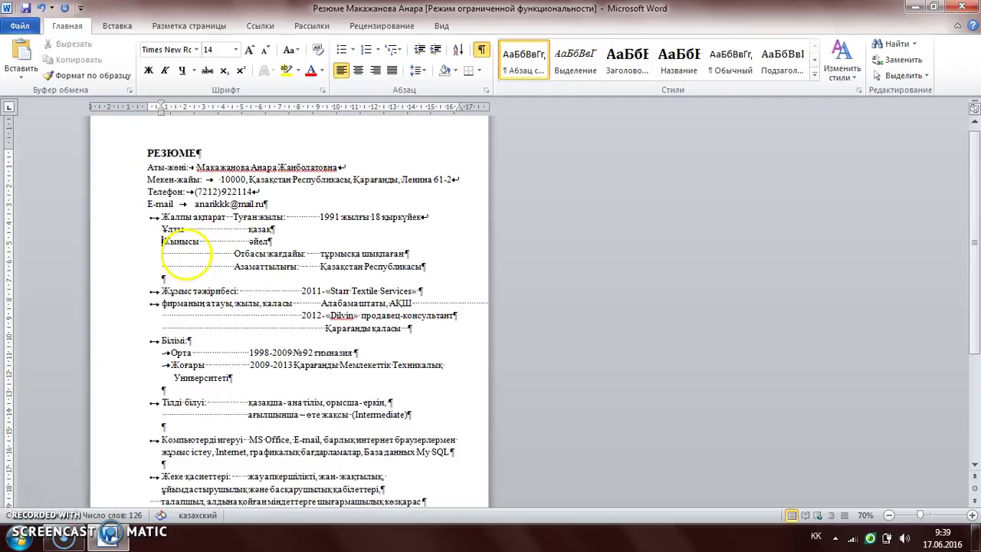
Delete the leading spaces before "Отбасы жағдайы" and "Азаматтылығы"
drag(234, 255, 96, 255)
key(Delete)
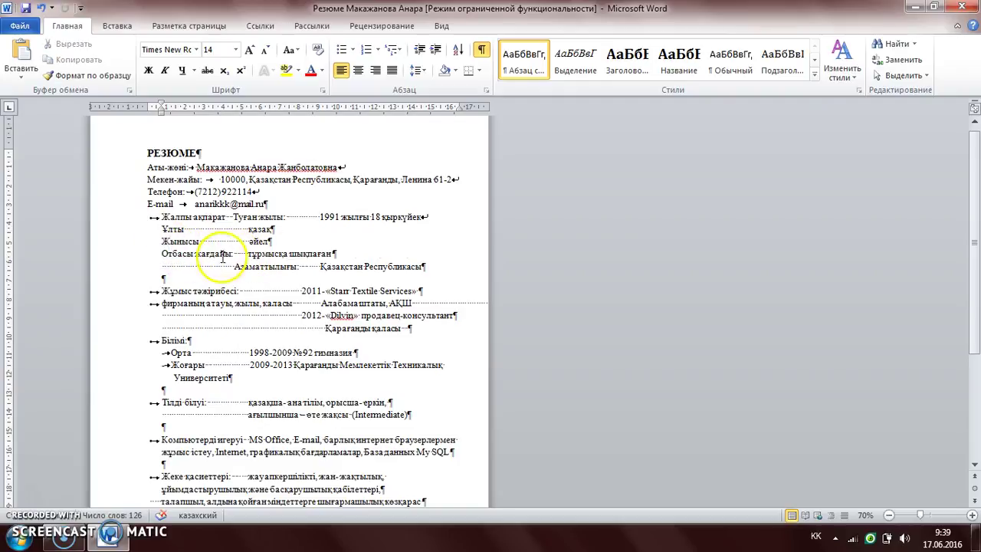
drag(234, 267, 150, 271)
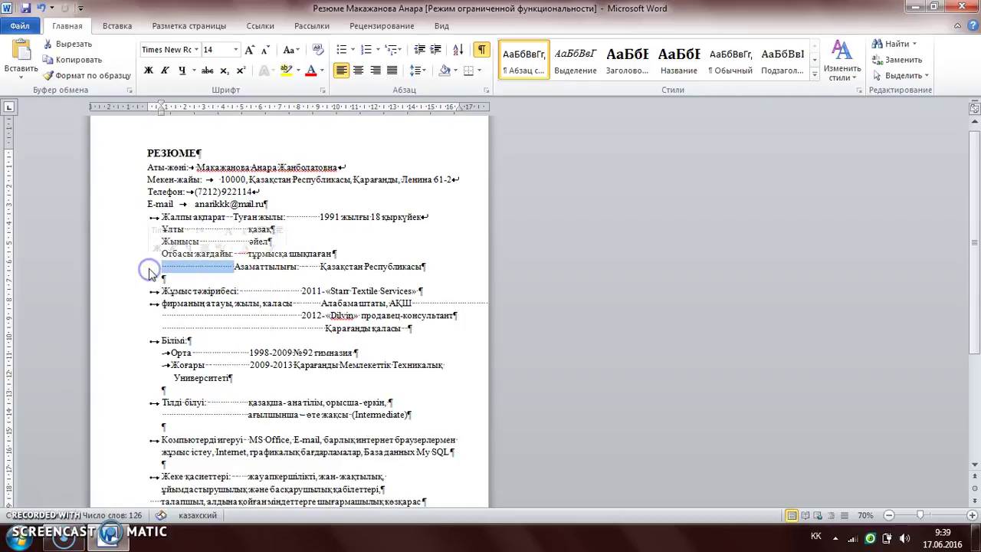
key(Delete)
Replace the runs of spaces after the "Азаматтылығы:" and "Отбасы жағдайы:" labels with a single tab each
click(248, 266)
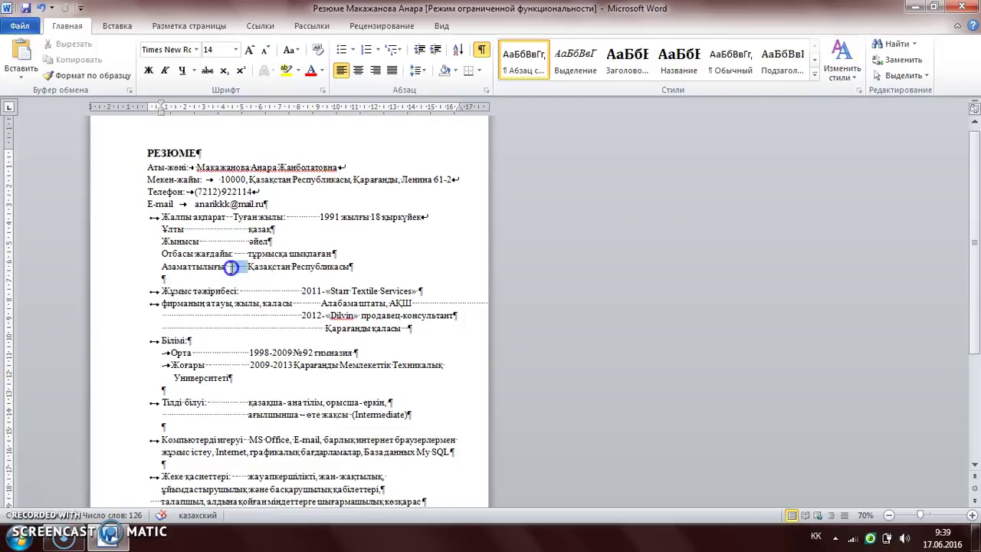
key(Delete)
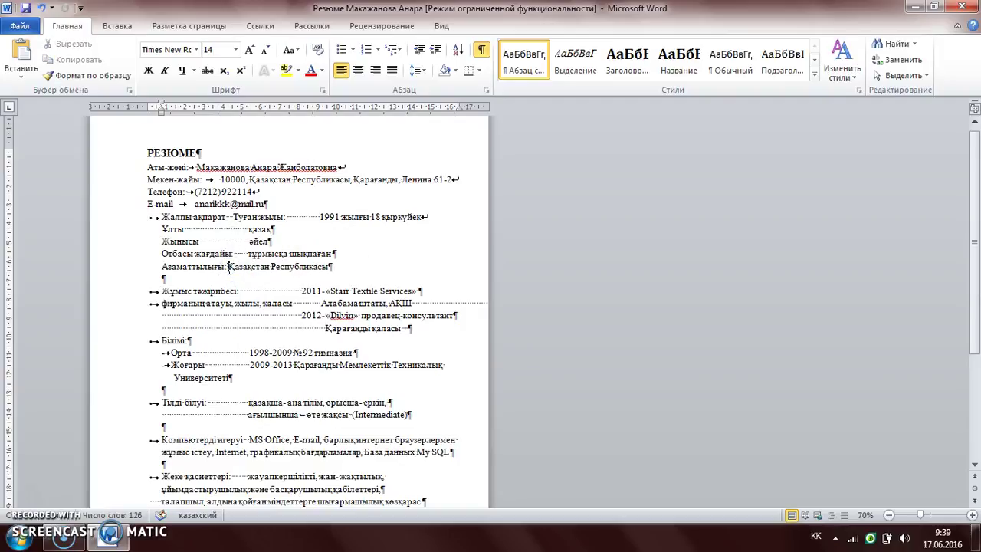
key(Tab)
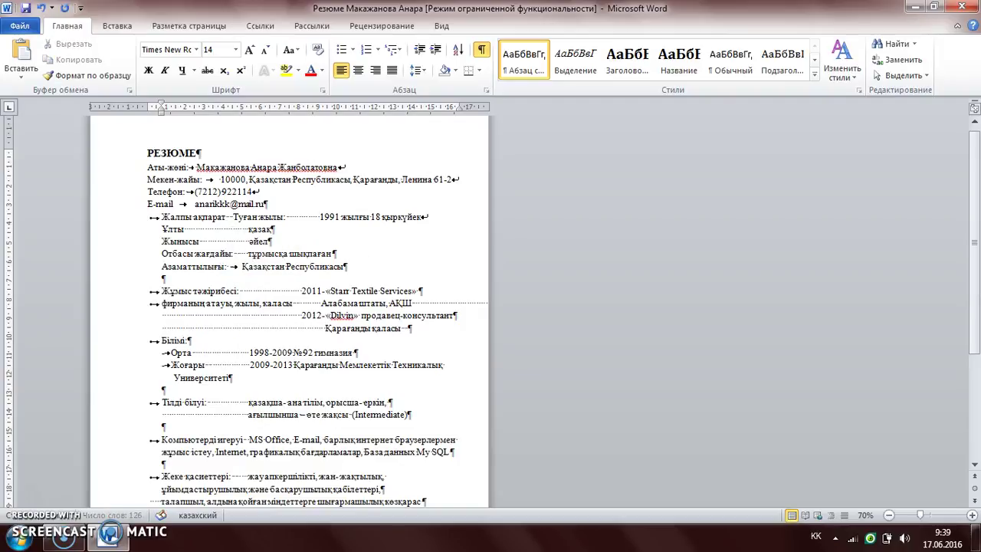
click(249, 254)
key(BackSpace)
key(BackSpace)
key(BackSpace)
key(BackSpace)
key(BackSpace)
key(Tab)
Replace the runs of spaces after the "Жынысы" and "Ұлты" labels with a single tab each
drag(250, 241, 205, 241)
key(Tab)
drag(247, 229, 184, 229)
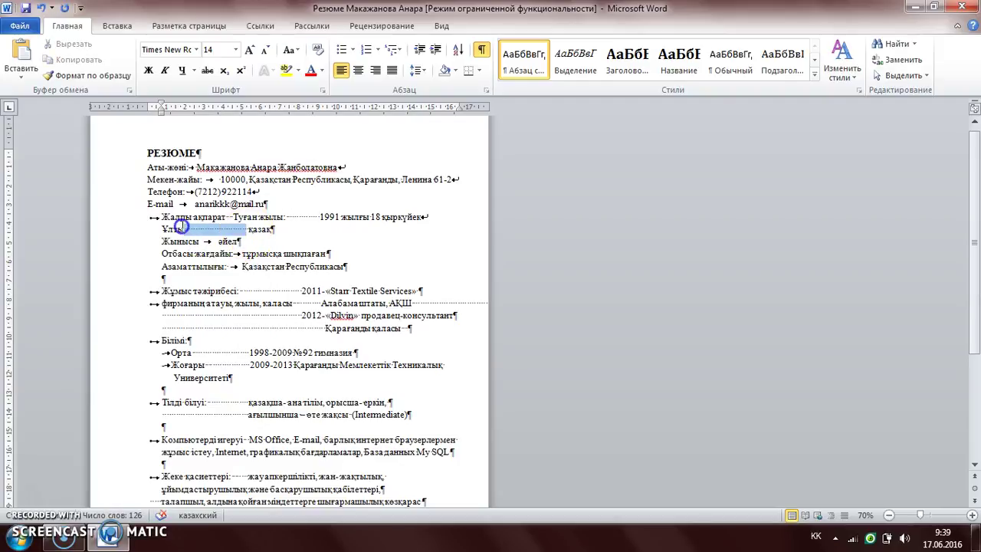
key(Delete)
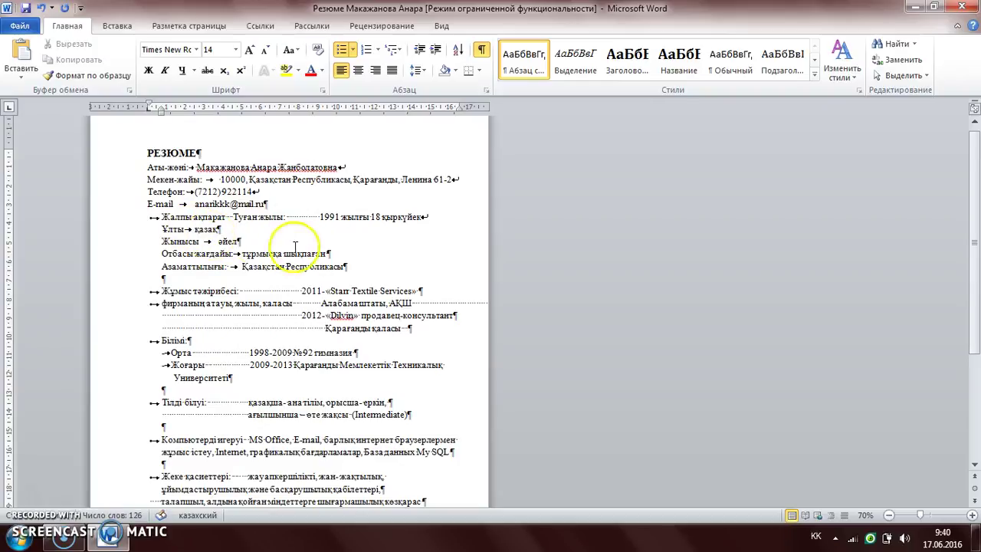
Replace the paragraph marks ending the "Ұлты", "Жынысы" and "Отбасы жағдайы" lines with manual line breaks and delete the empty paragraph below "Азаматтылығы"
click(252, 230)
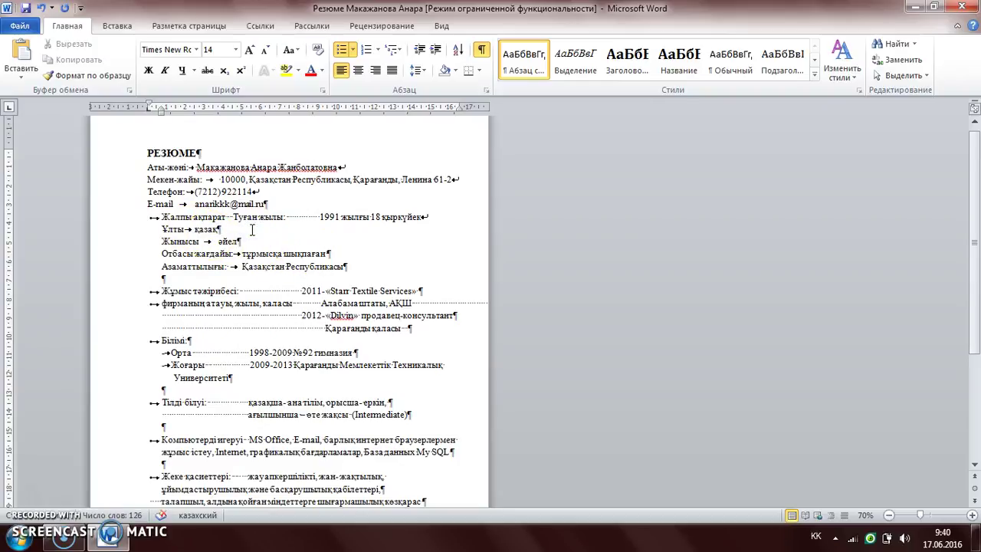
click(267, 242)
key(Delete)
key(shift+Return)
click(330, 253)
key(Delete)
key(shift+Return)
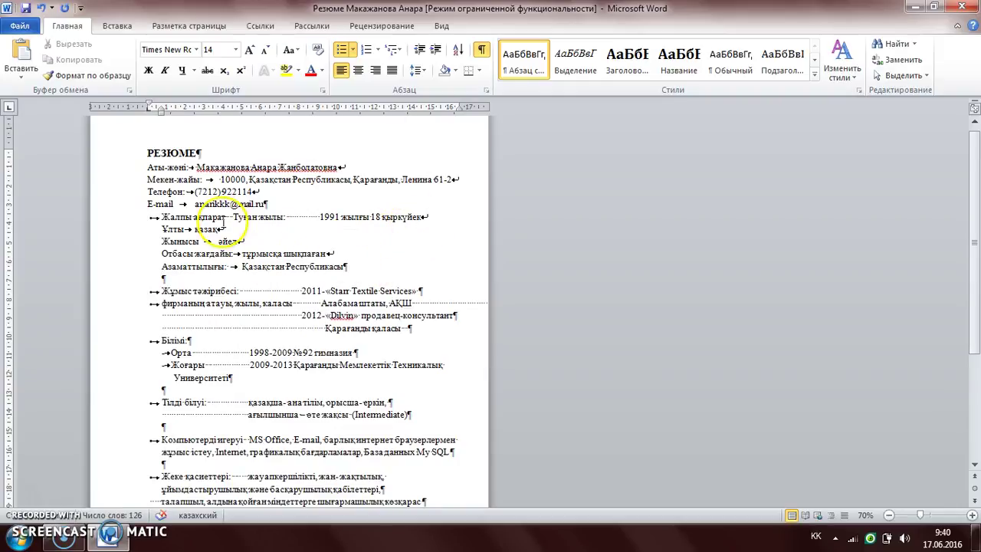
click(170, 278)
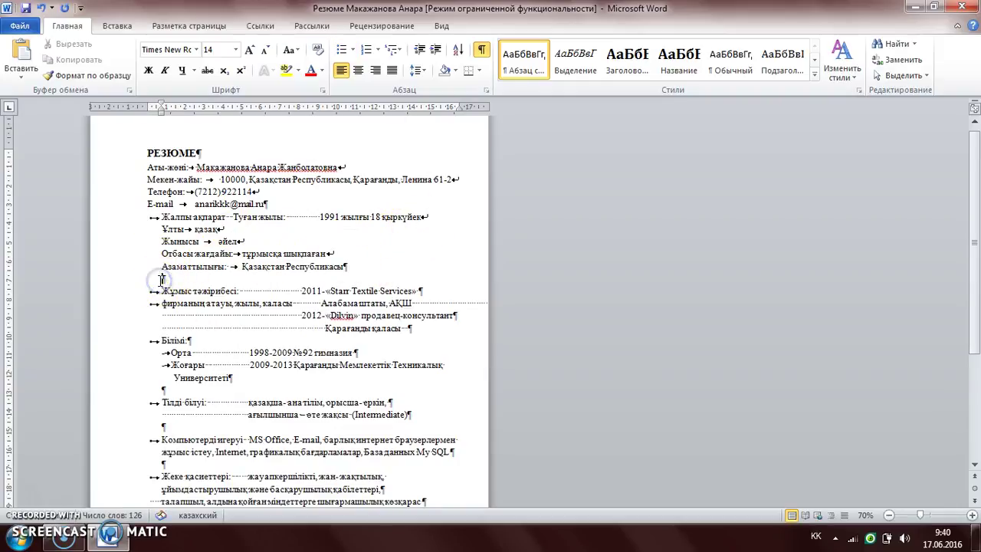
key(Delete)
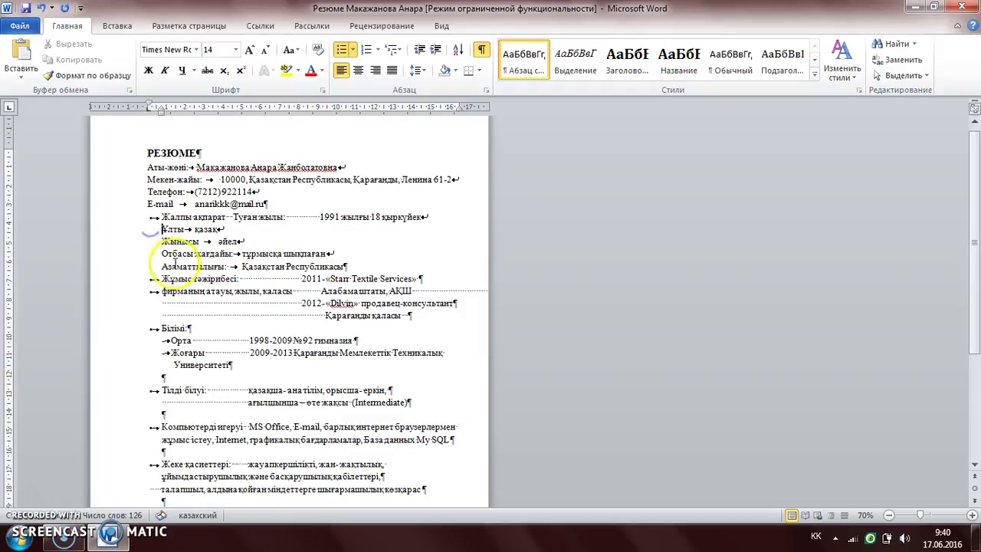
Remove the bullet and the indent from the "Жалпы ақпарат" paragraph so it starts at the page margin
drag(161, 221, 202, 380)
click(216, 265)
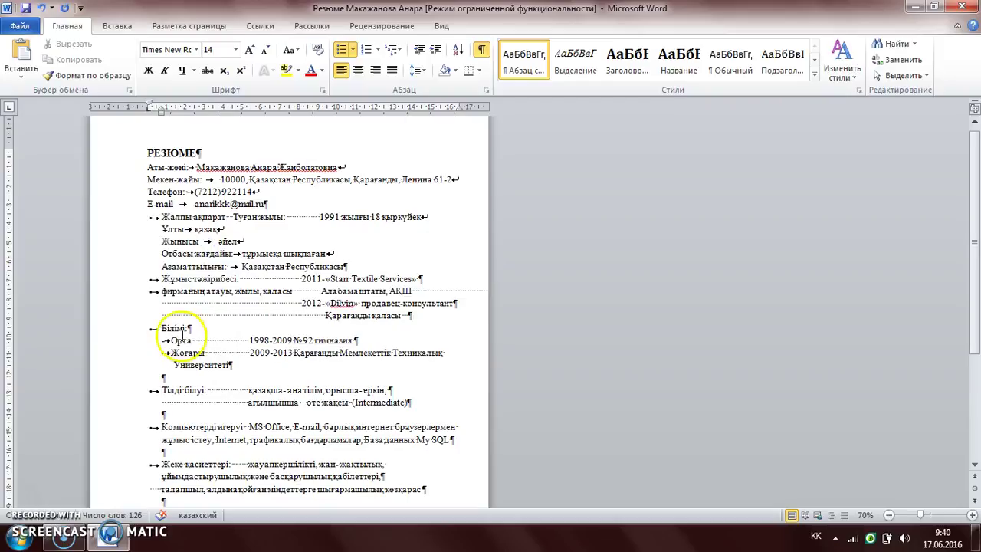
click(160, 217)
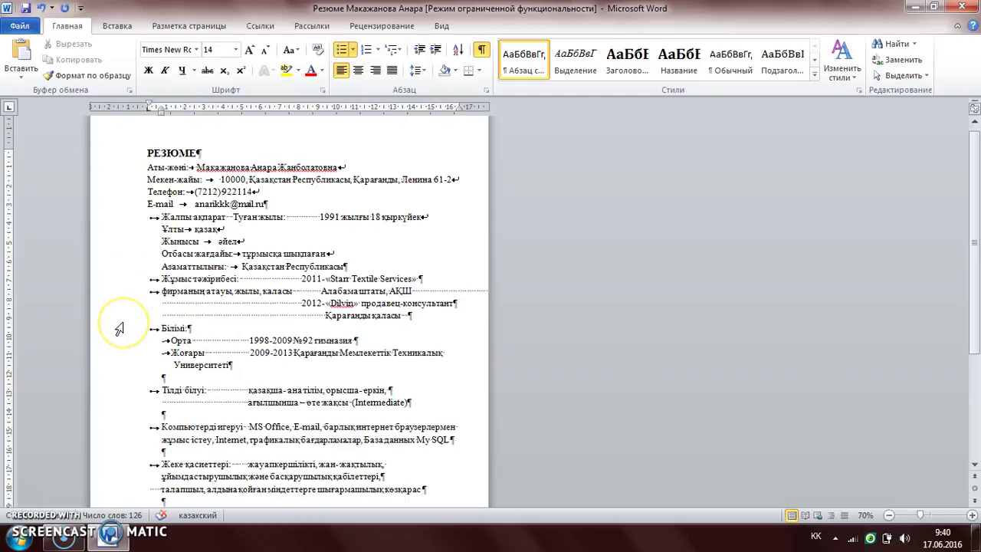
key(BackSpace)
key(BackSpace)
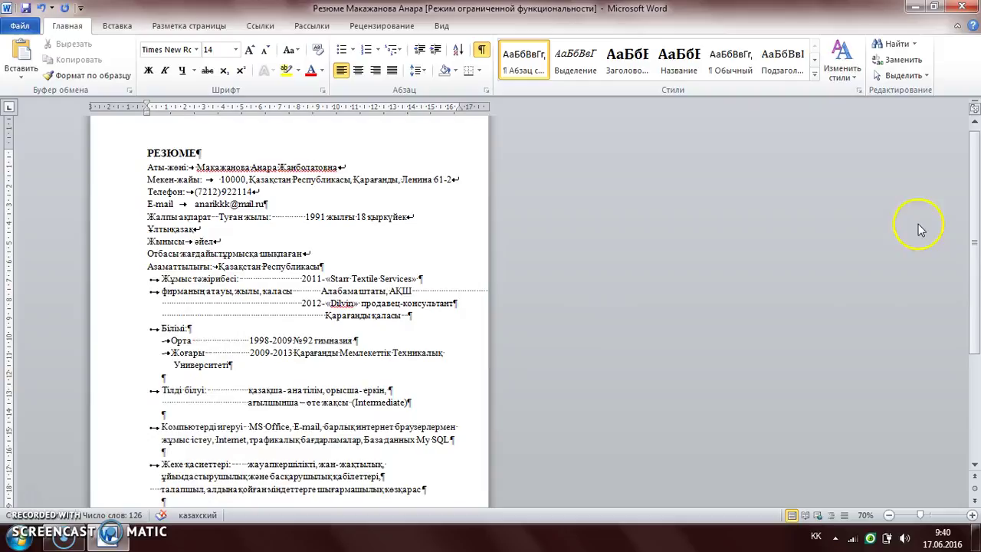
scroll(964, 261, down, 2)
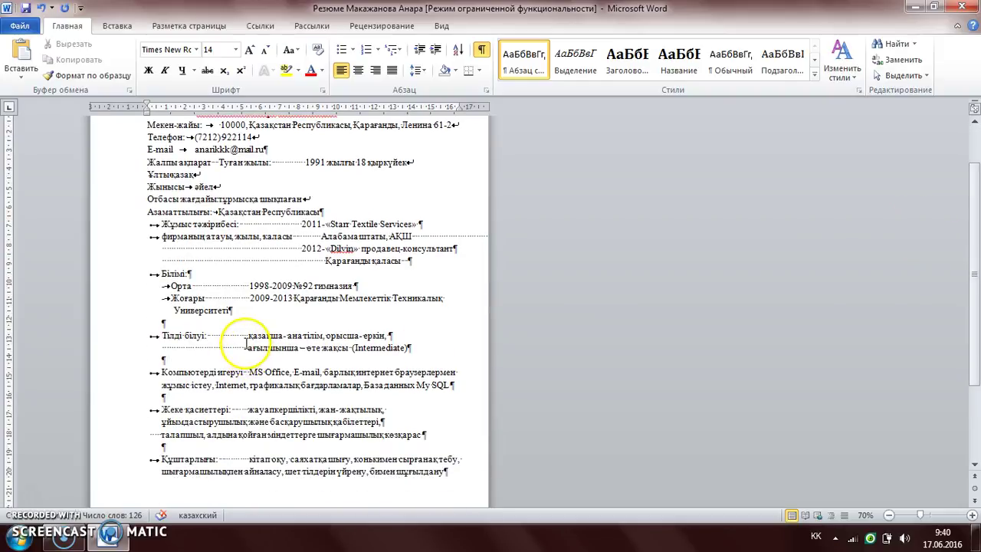
click(424, 228)
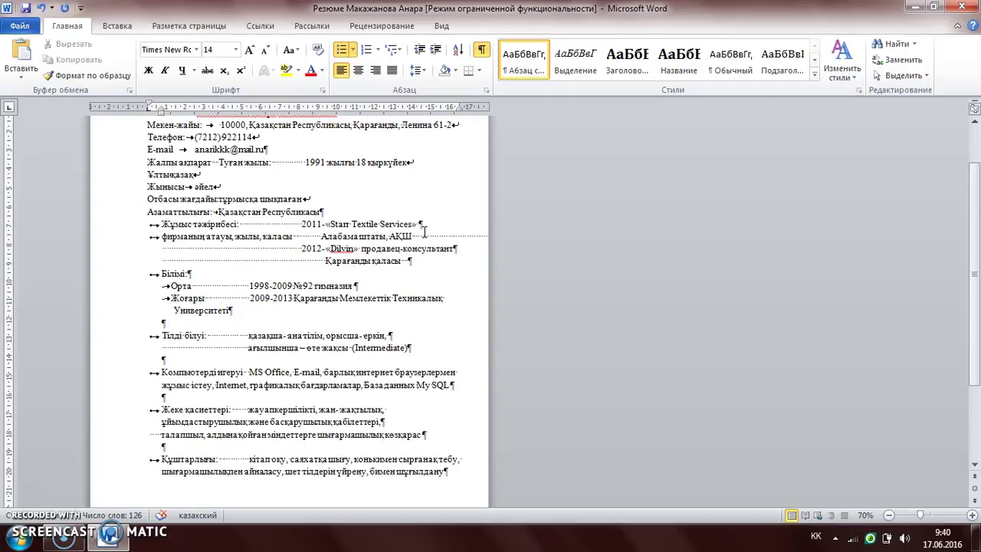
click(273, 305)
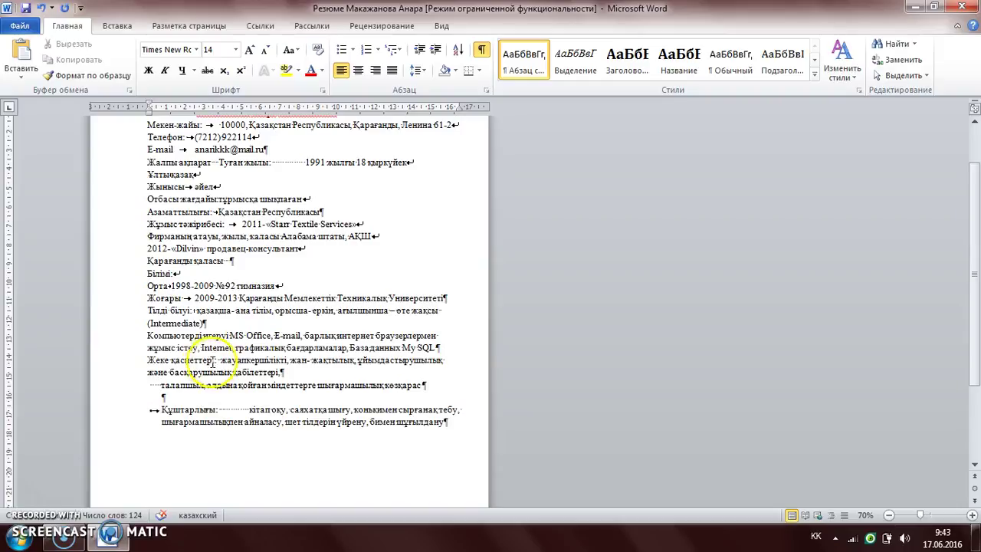
click(146, 358)
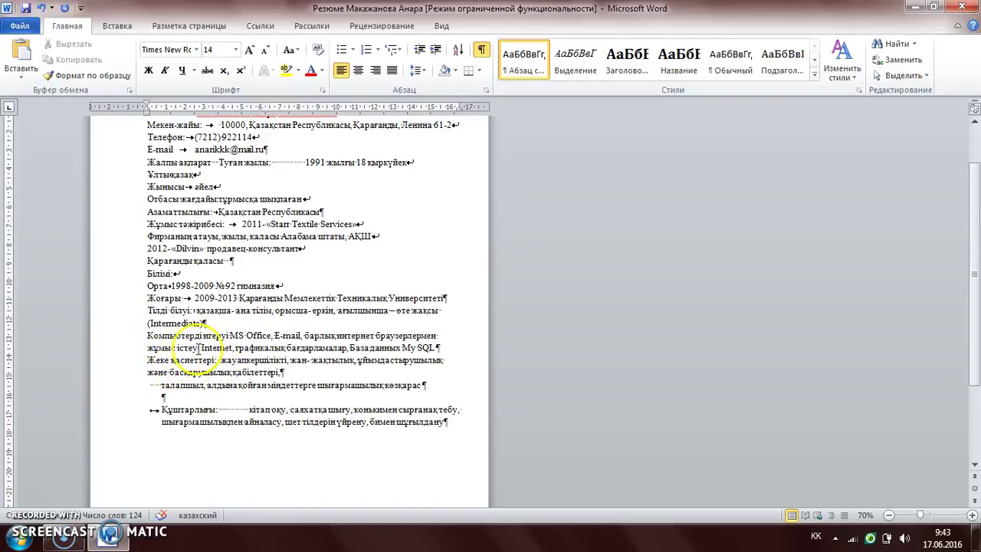
Delete the spaces and paragraph break before "талапшыл" to join that line to the "Жеке қасиеттері" paragraph
click(163, 385)
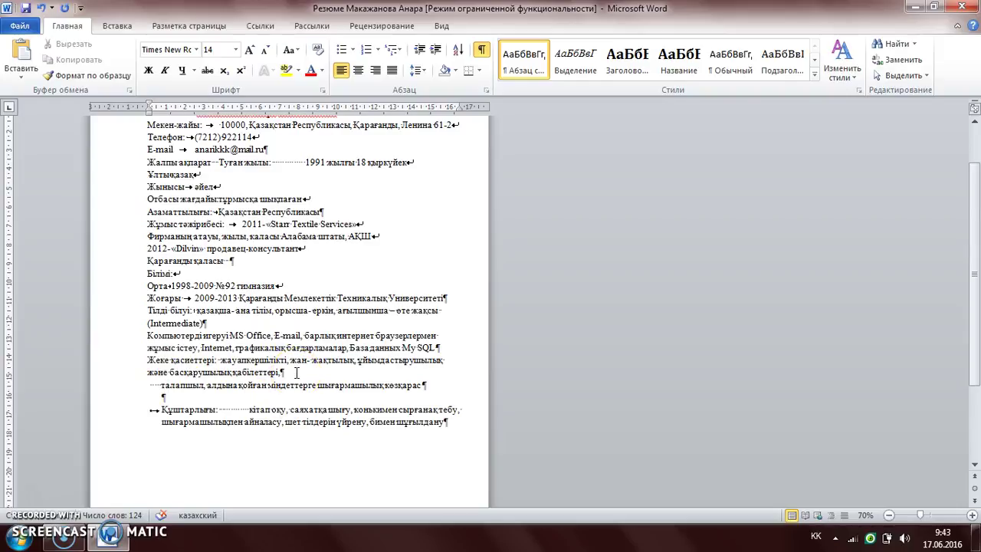
key(BackSpace)
key(BackSpace)
key(BackSpace)
key(BackSpace)
key(BackSpace)
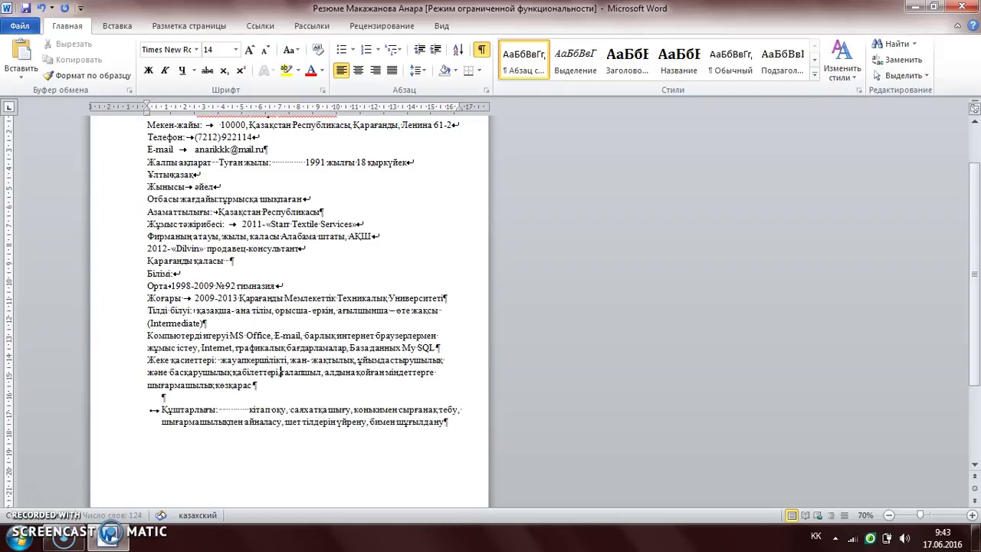
Delete the empty paragraph above "Құштарлығы" and remove that paragraph's bullet and indent
click(153, 398)
key(Delete)
click(163, 399)
key(BackSpace)
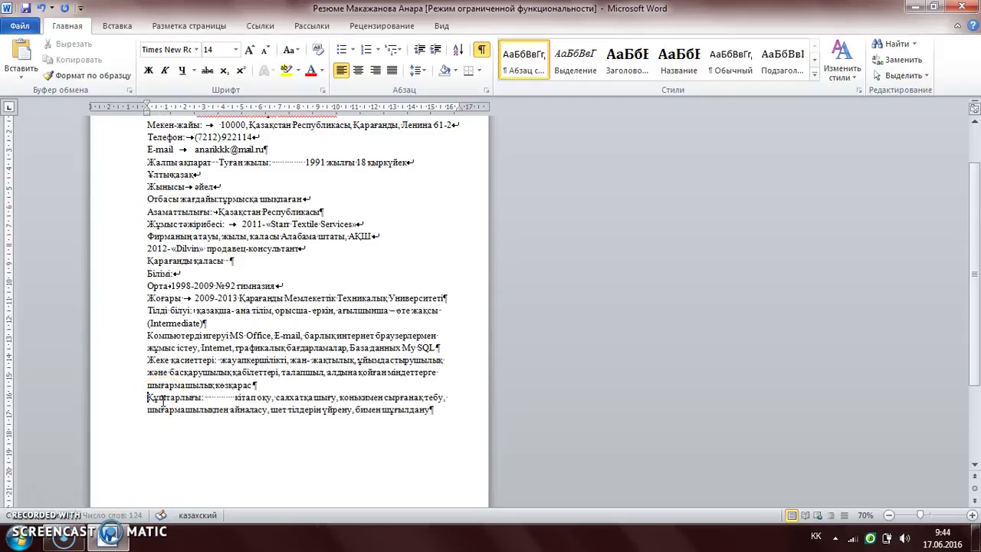
Delete the extra spaces between the "Құштарлығы:" label and its text
drag(230, 398, 207, 399)
click(231, 398)
key(Delete)
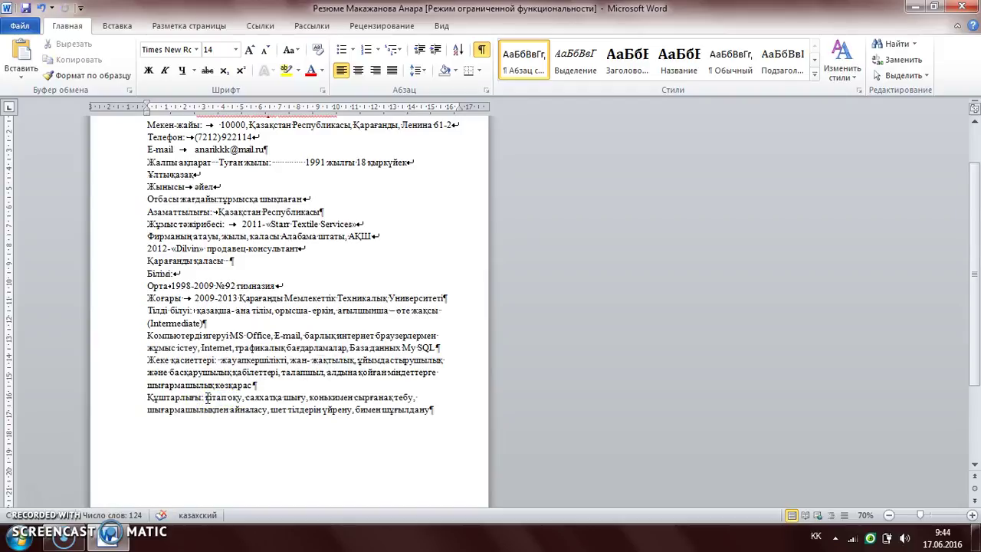
click(149, 323)
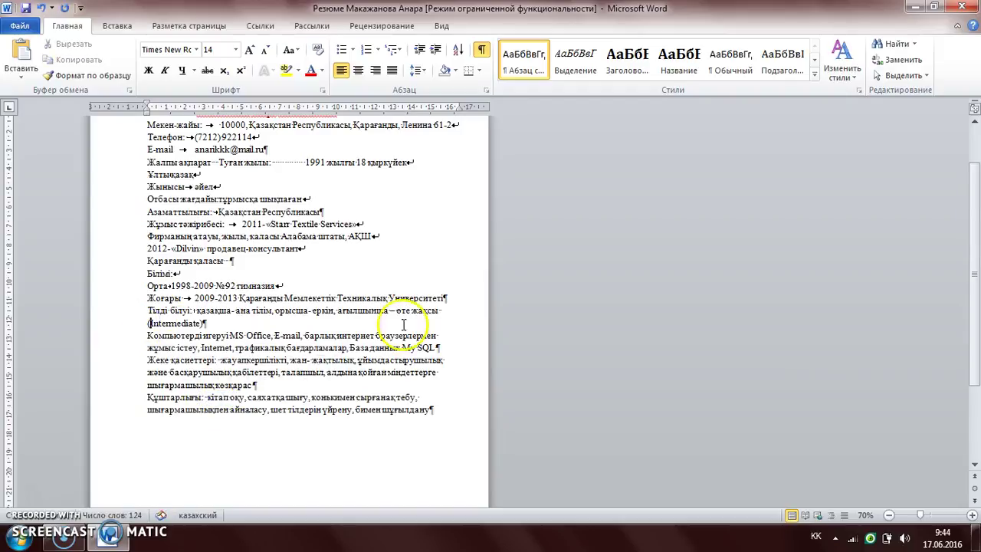
Replace the runs of spaces after "Жалпы ақпарат" and after the "Туған жылы:" label with a tab each
scroll(978, 328, up, 2)
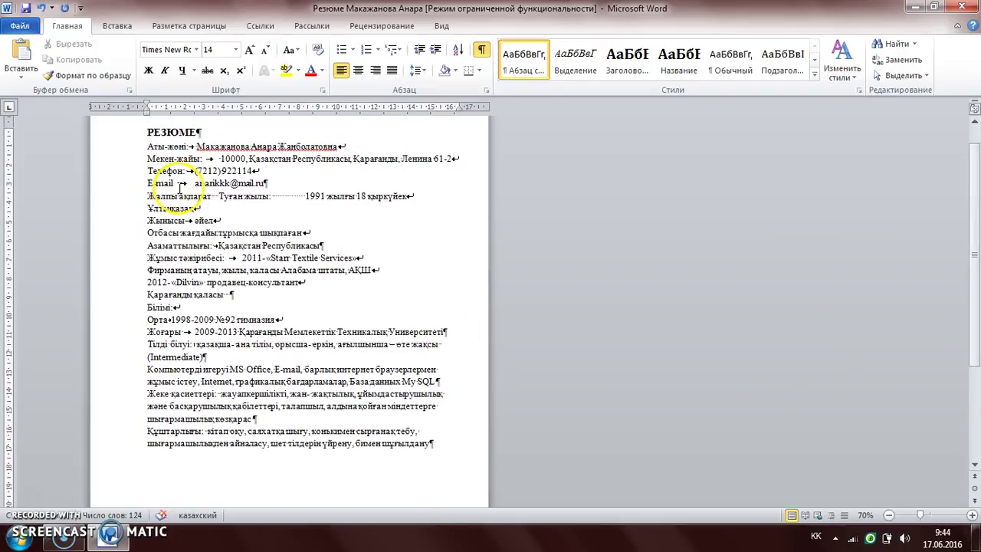
click(215, 196)
key(BackSpace)
key(BackSpace)
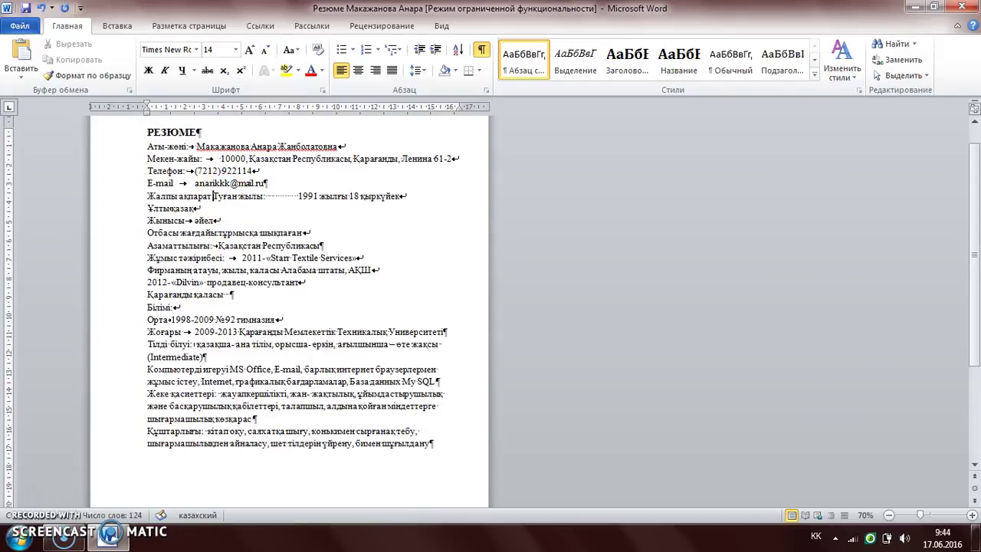
key(Tab)
click(305, 195)
key(Tab)
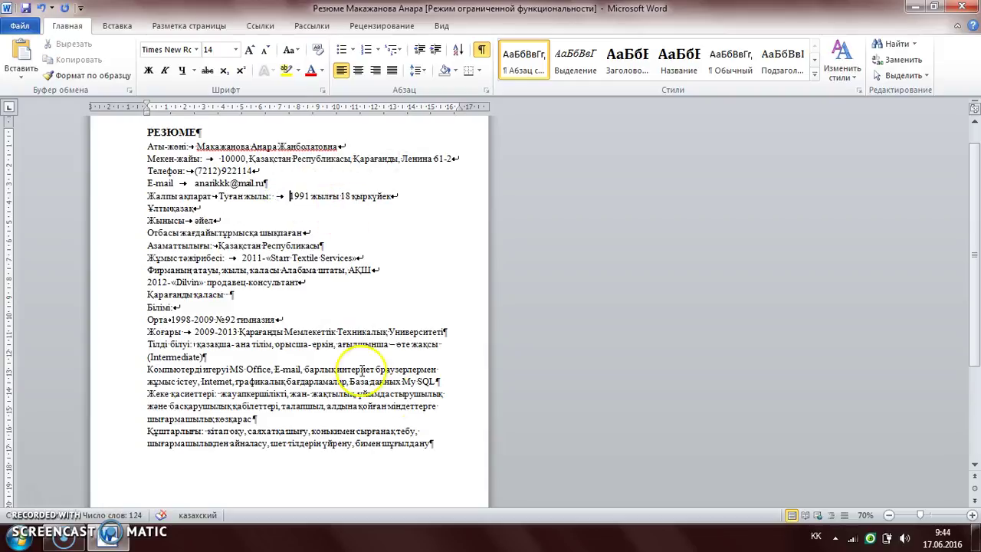
Apply a bulleted list to all paragraphs from "Жалпы ақпарат" through the end of the "Құштарлығы" paragraph
click(446, 447)
drag(446, 447, 157, 209)
click(438, 444)
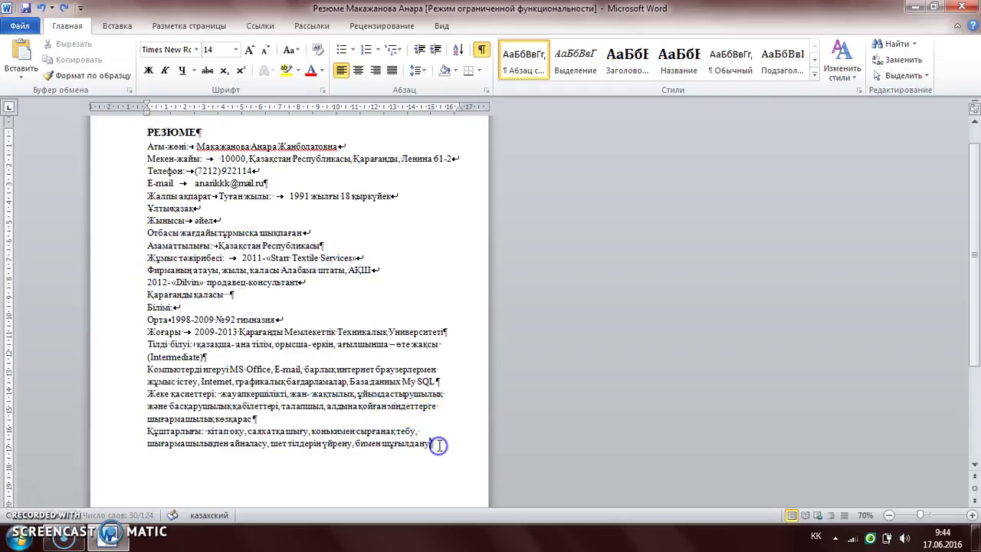
drag(435, 444, 142, 197)
click(341, 50)
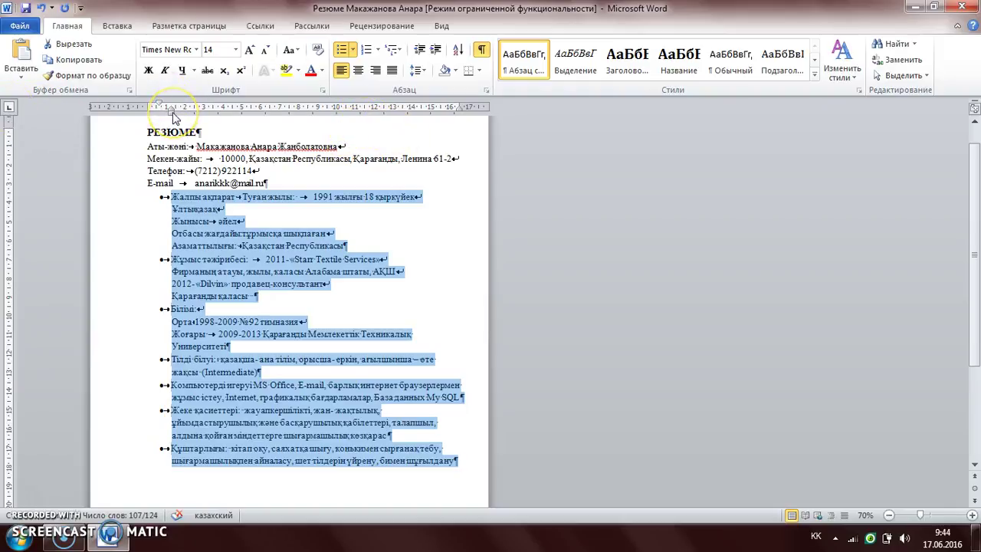
Set the bulleted paragraphs' hanging indent to about 6.25 cm and their first-line indent to about 0.25 cm outside the left margin
click(168, 105)
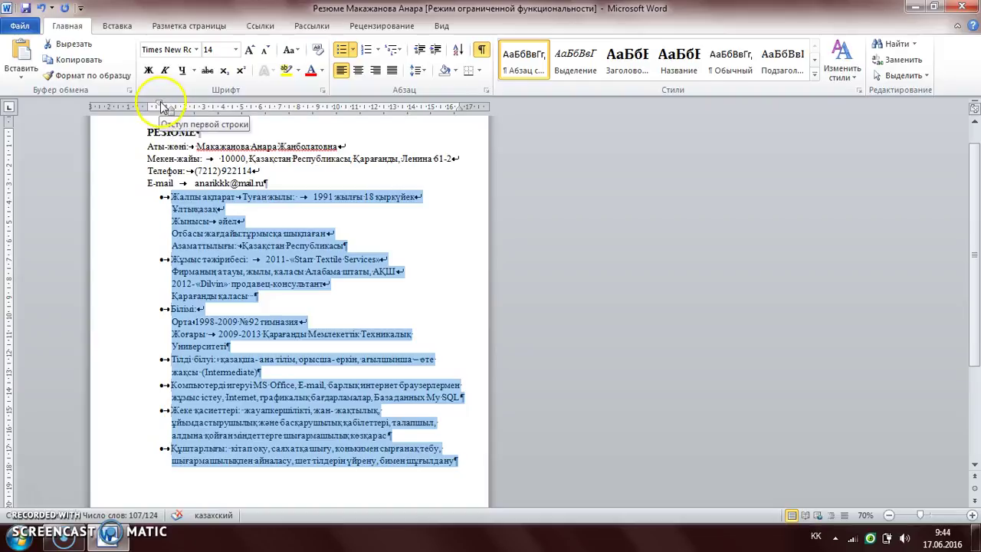
mouse_move(161, 106)
mouse_down()
mouse_move(192, 105)
mouse_move(145, 101)
mouse_move(231, 111)
mouse_move(149, 102)
mouse_up()
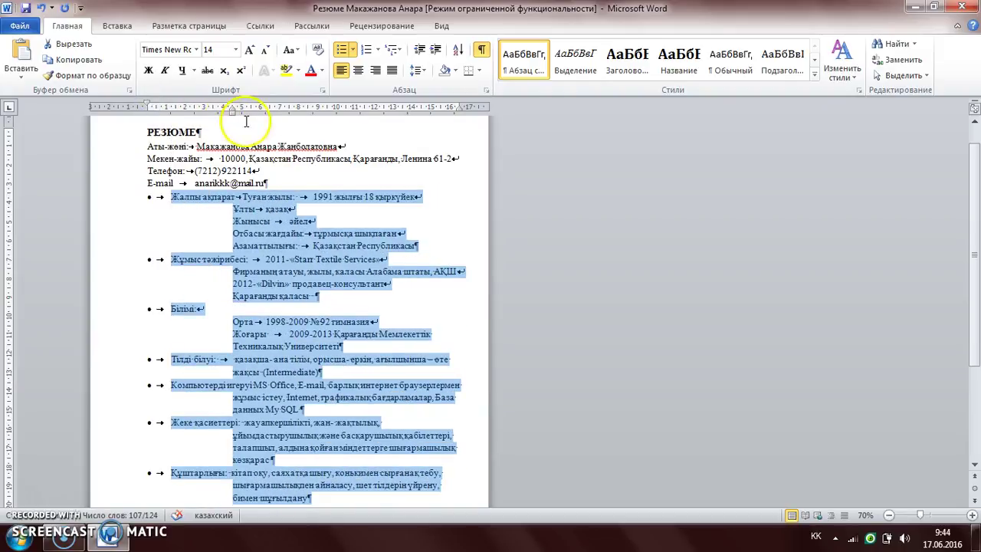
drag(232, 114, 265, 113)
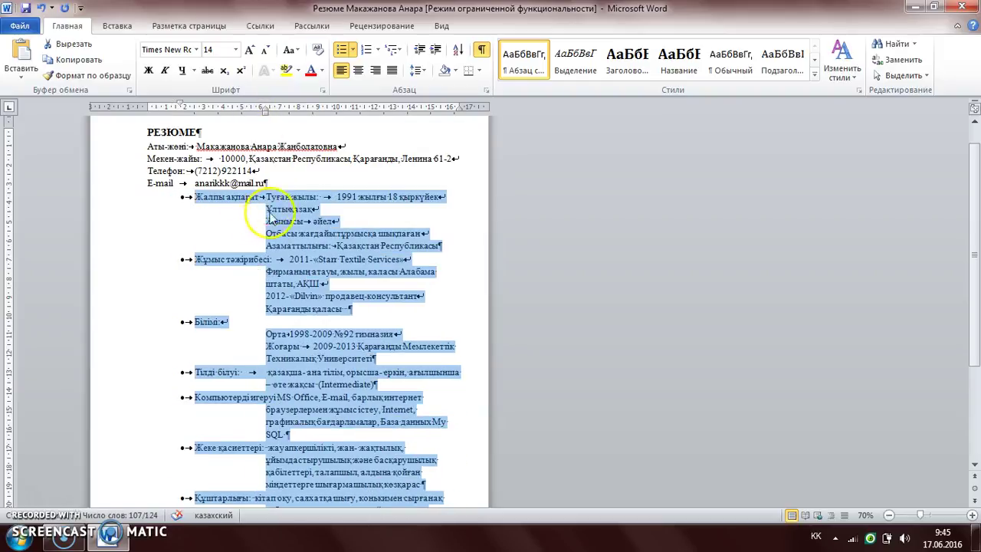
drag(151, 105, 143, 104)
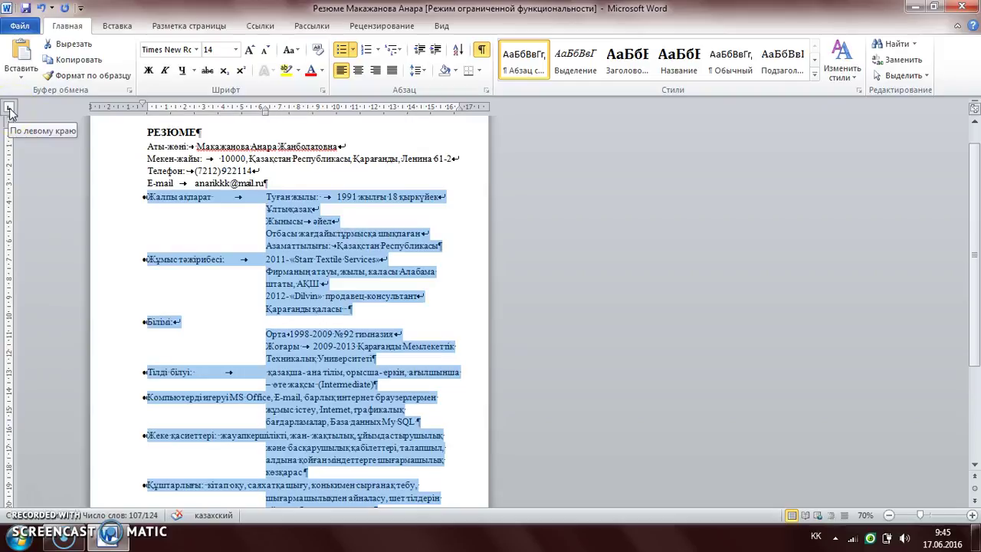
Add a left tab stop at 0.25 cm to the selected bulleted paragraphs
click(263, 107)
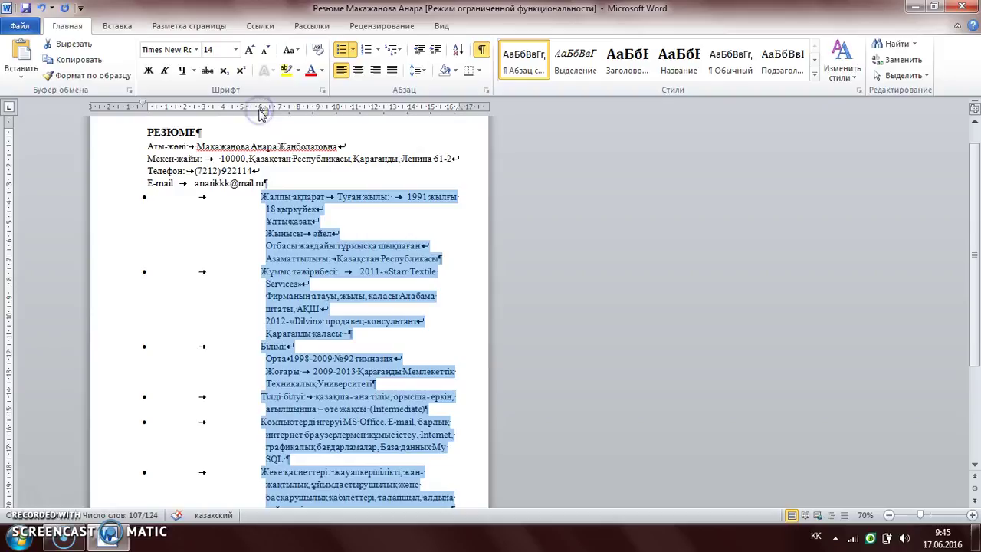
click(42, 7)
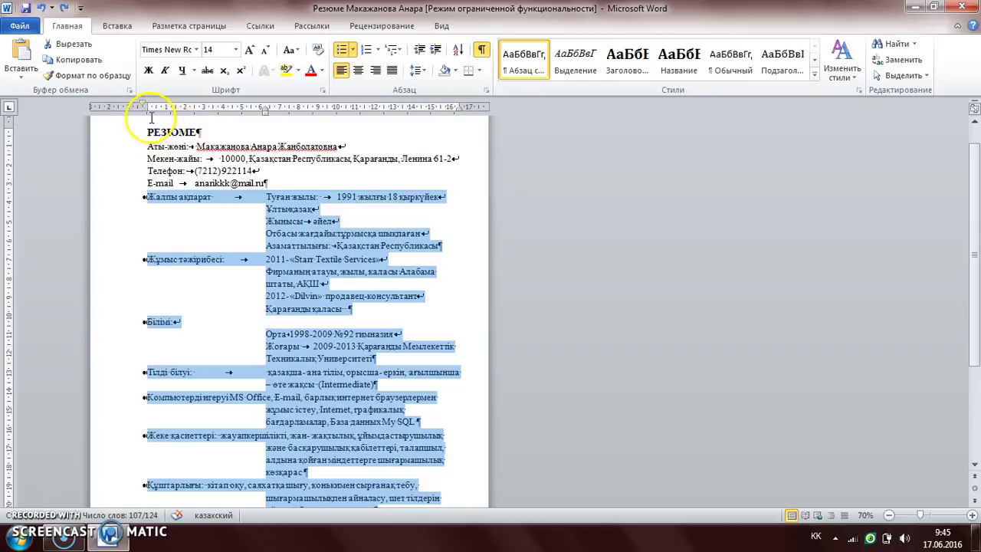
drag(150, 111, 153, 112)
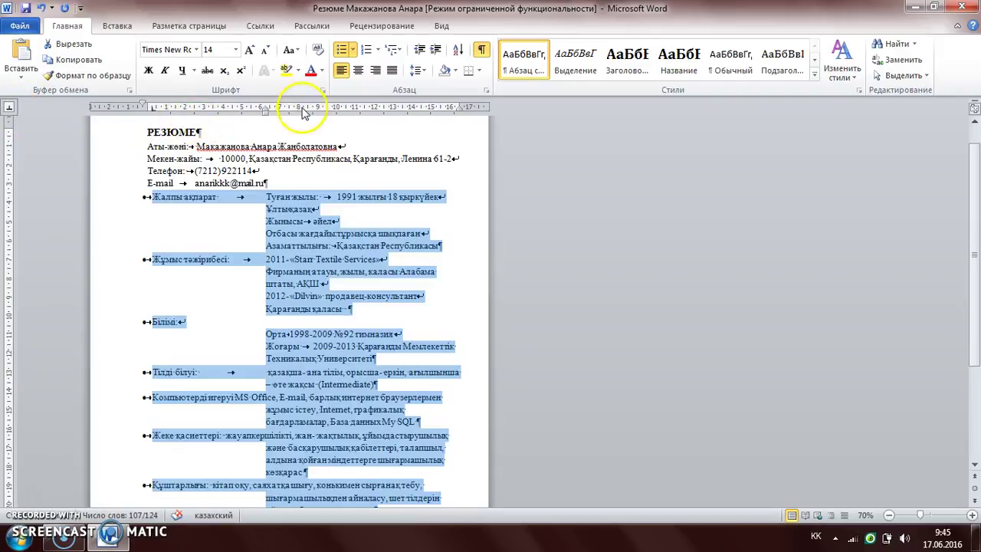
click(334, 112)
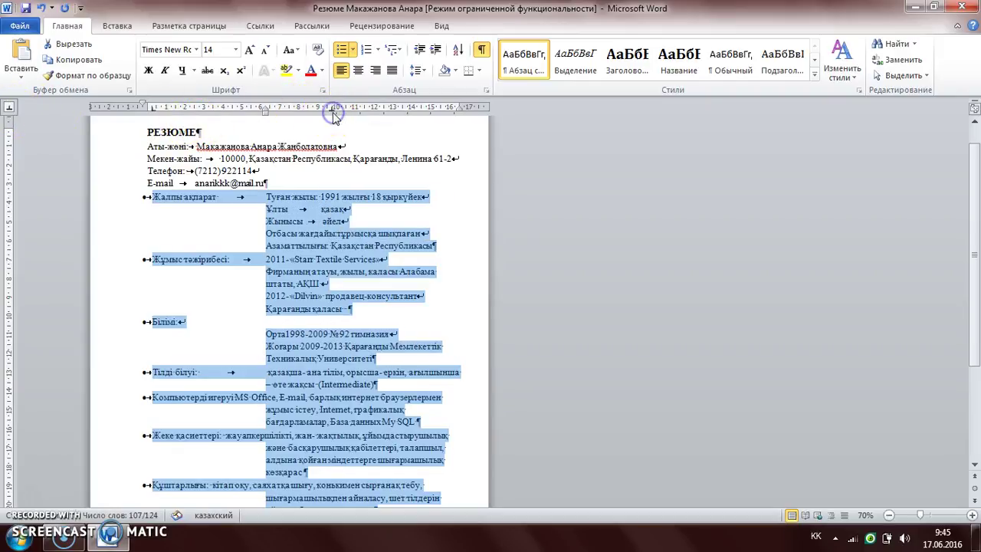
drag(331, 112, 354, 112)
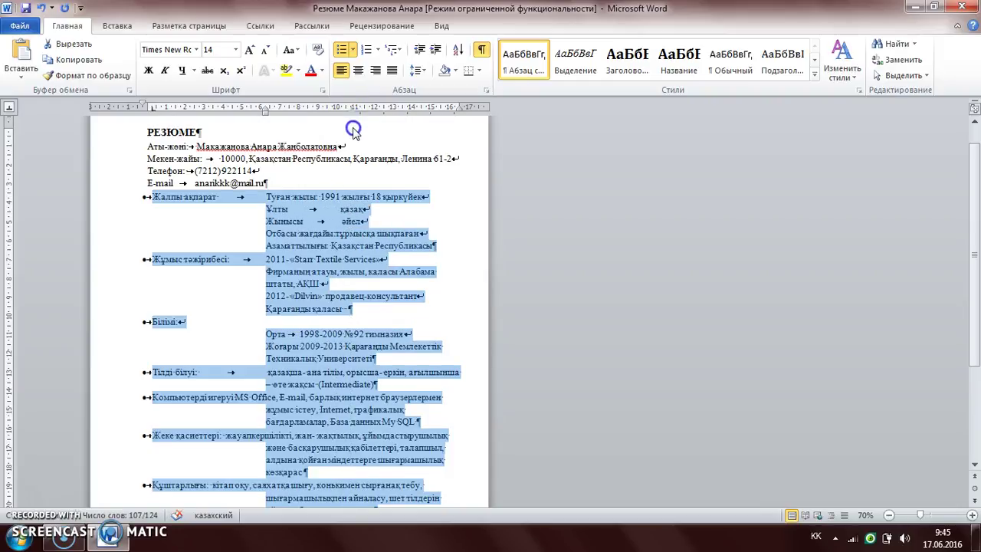
drag(354, 130, 354, 127)
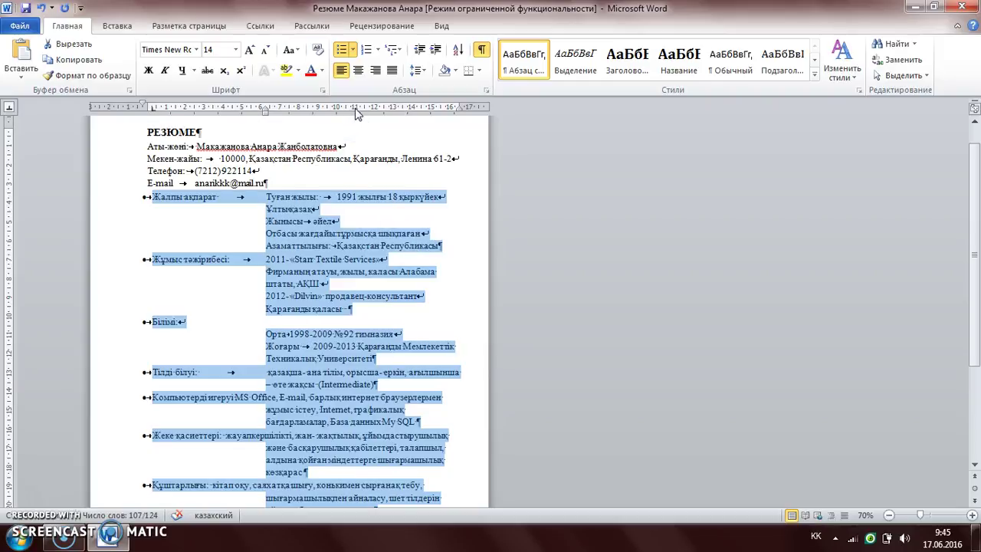
Add a centered tab stop at about 12.25 cm and a right tab stop near the right margin for the bulleted paragraphs
click(355, 108)
drag(355, 112, 382, 108)
click(8, 109)
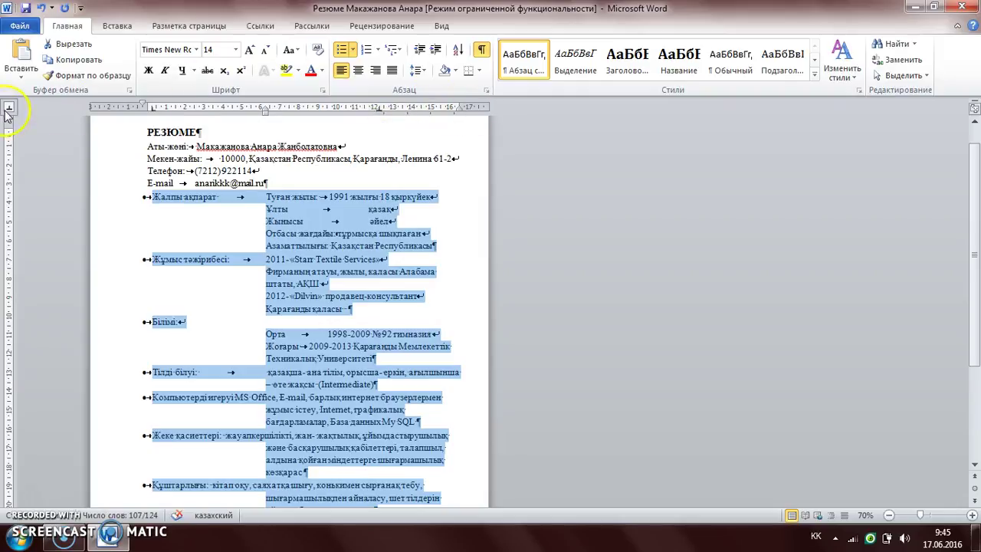
click(450, 109)
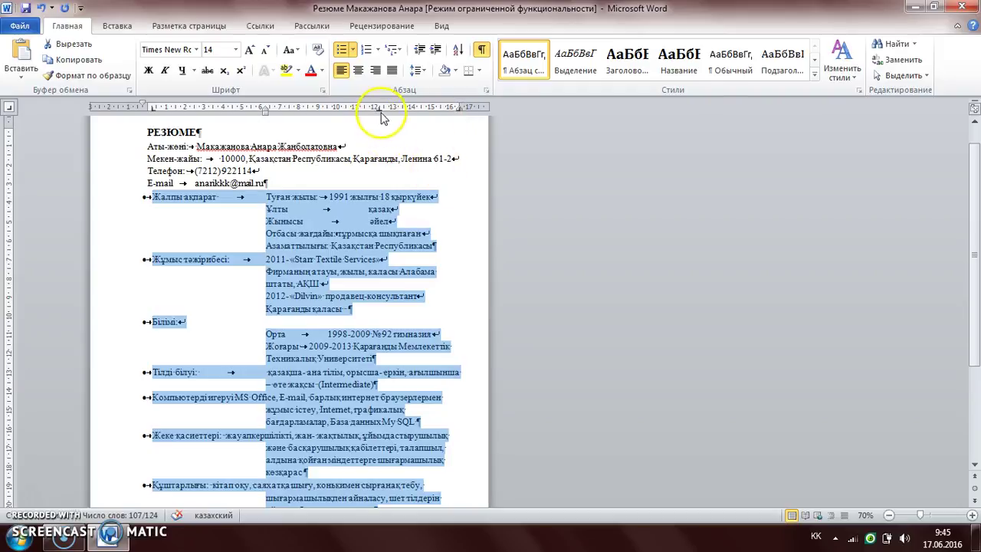
Remove the stray left tab stop near 9.75 cm and move the centered tab stop to about 12.75 cm
drag(377, 108, 333, 109)
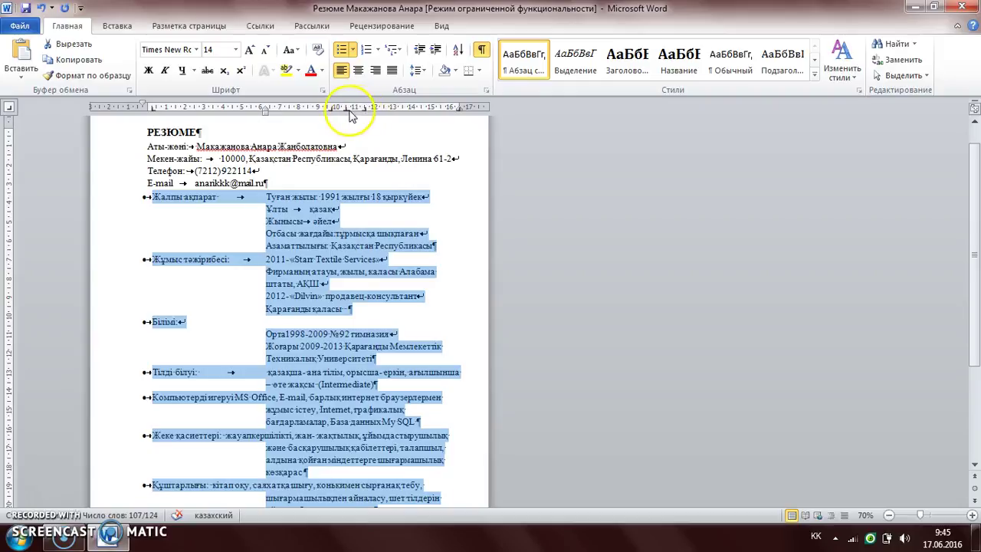
click(333, 108)
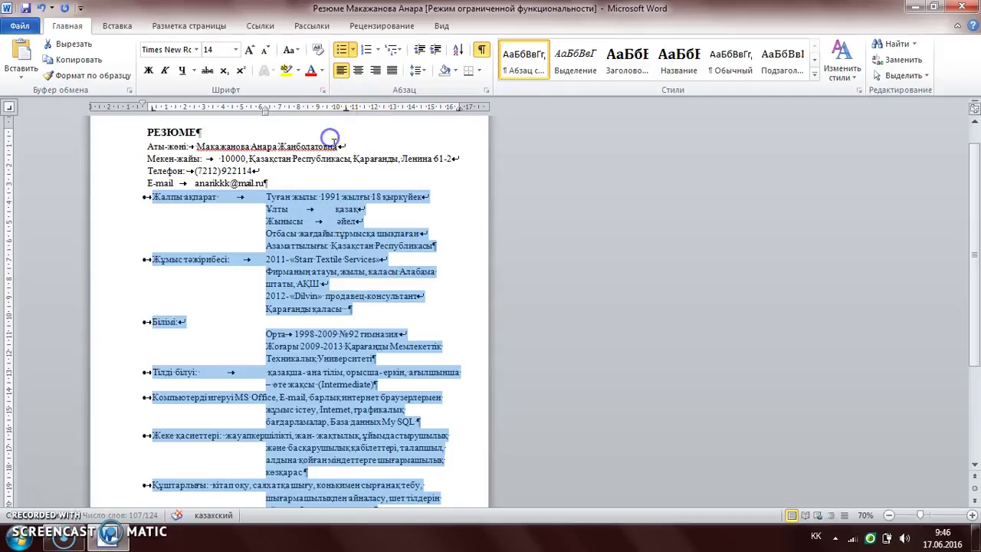
drag(345, 111, 391, 111)
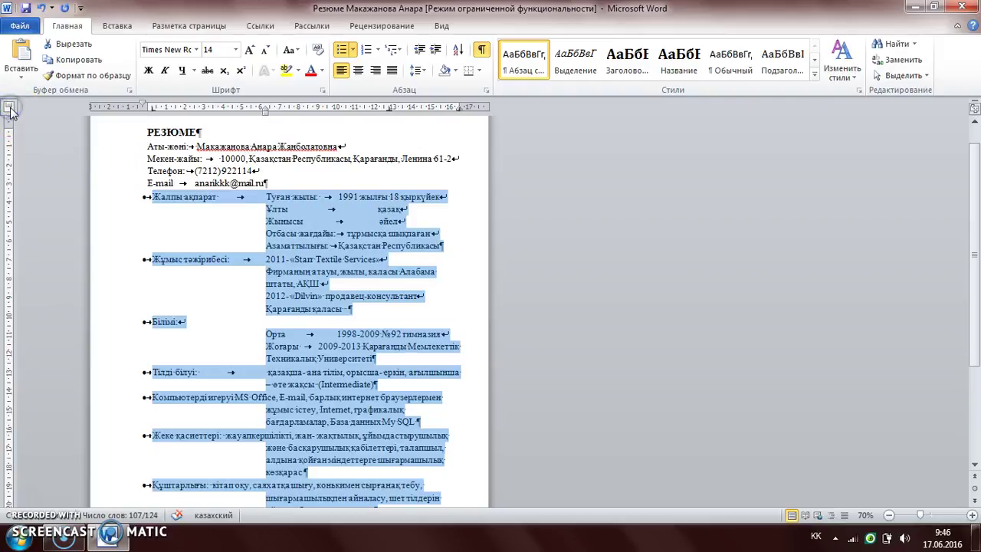
click(456, 48)
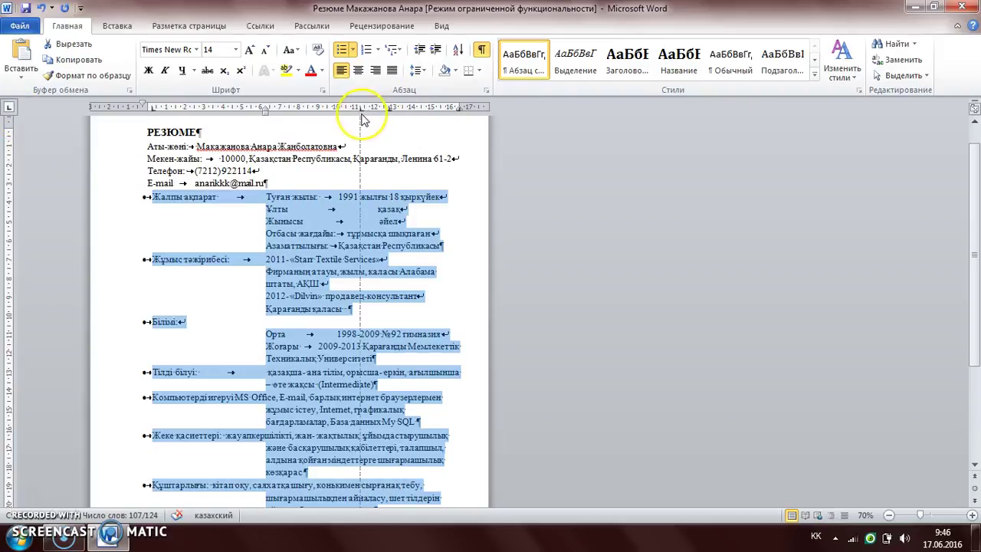
Position left, centered and right tab stops at 10 cm, 13 cm and 16 cm for the bulleted paragraphs
click(362, 111)
mouse_move(361, 108)
mouse_down()
mouse_move(333, 109)
mouse_move(343, 110)
mouse_up()
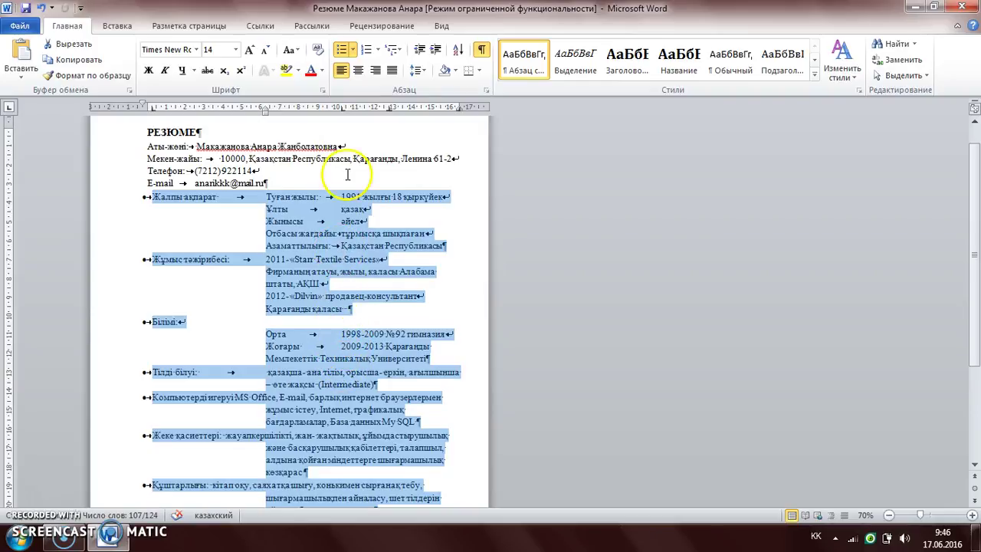
drag(338, 108, 338, 110)
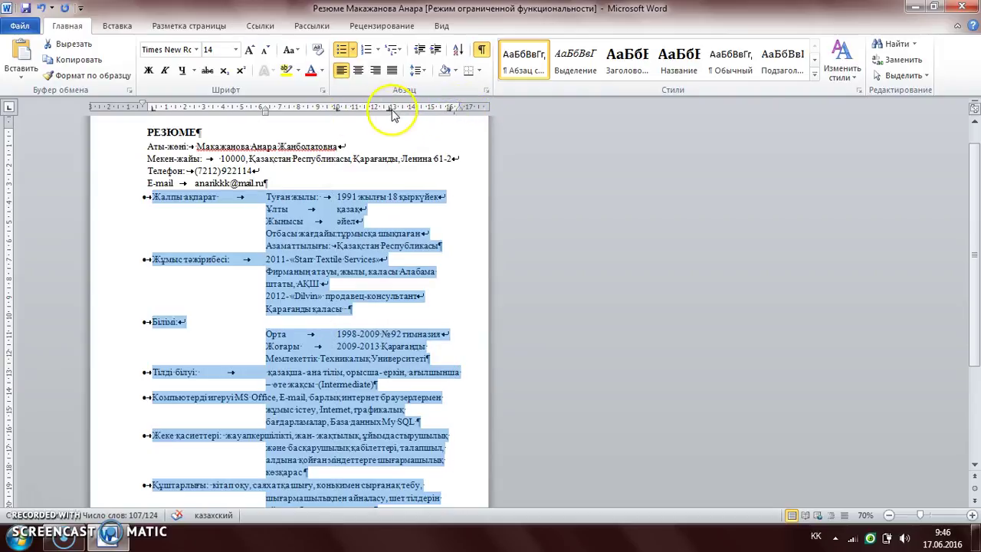
drag(389, 110, 392, 110)
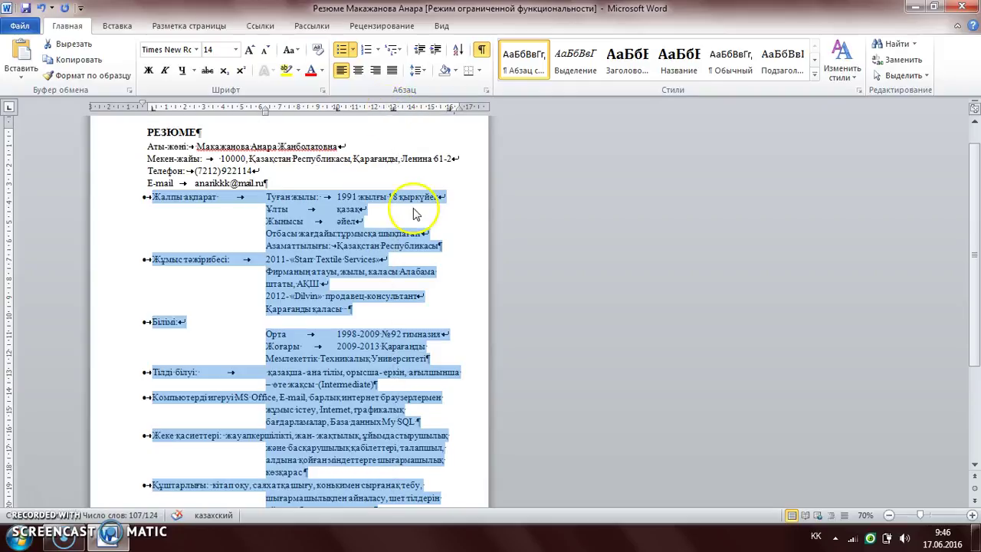
Check the alignment of the 13 cm and 10 cm tab stops in the tab settings
double_click(339, 110)
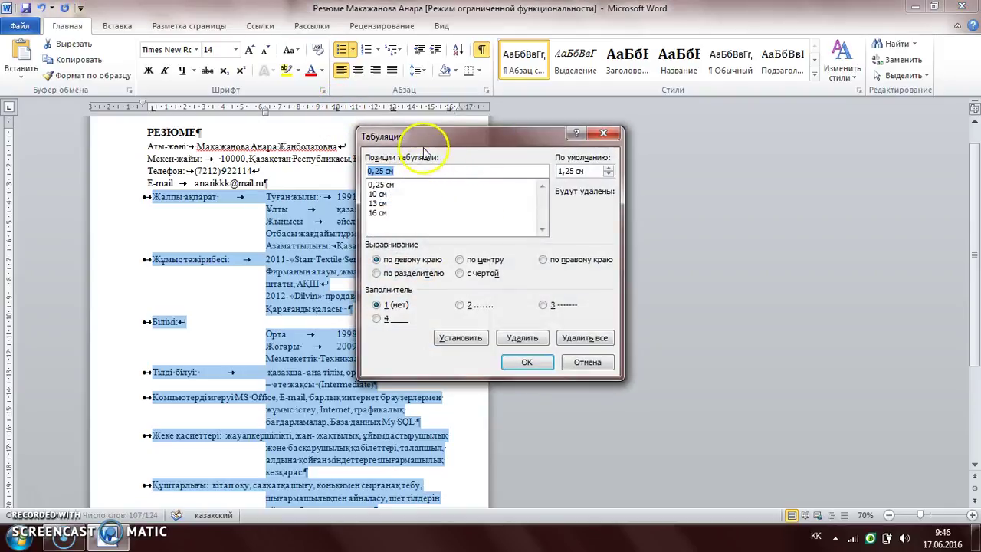
click(379, 203)
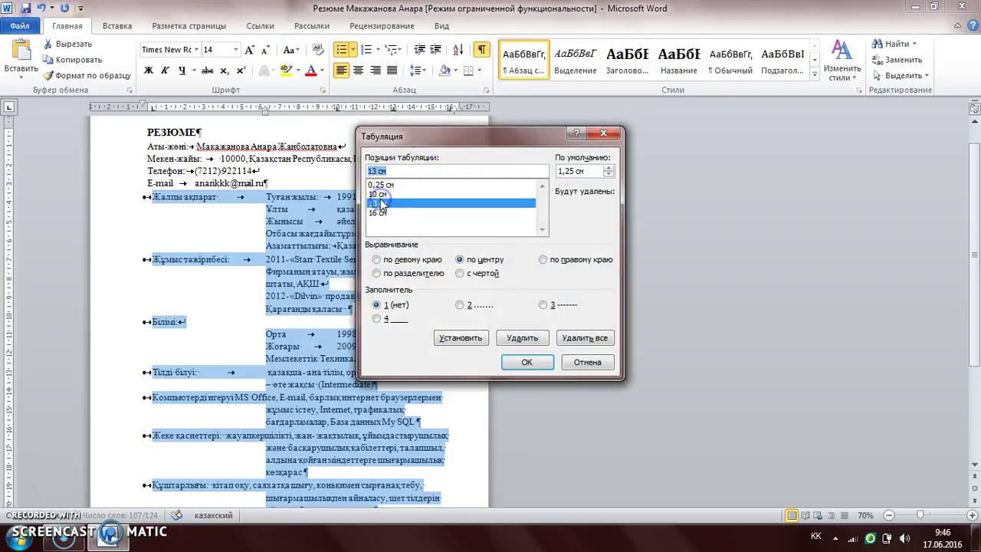
click(379, 194)
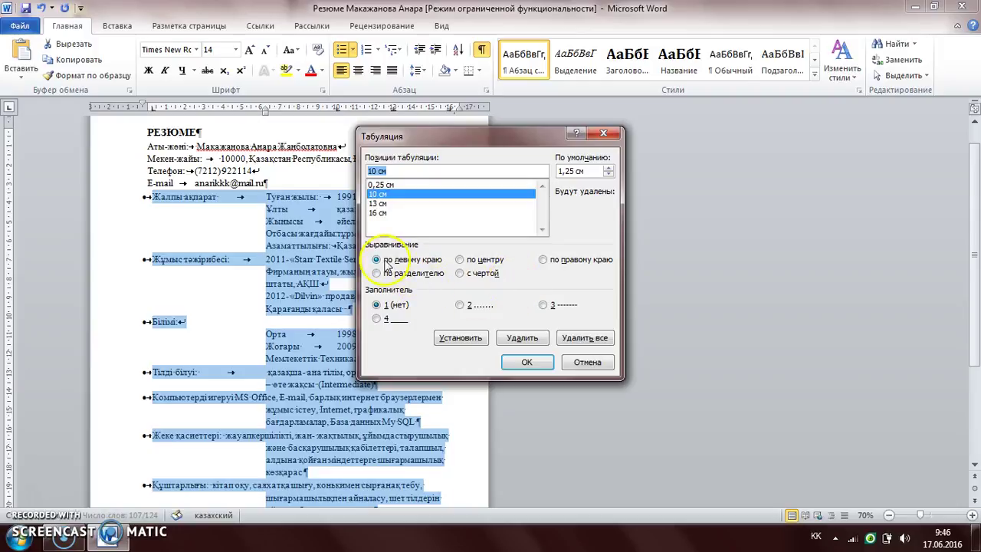
click(526, 363)
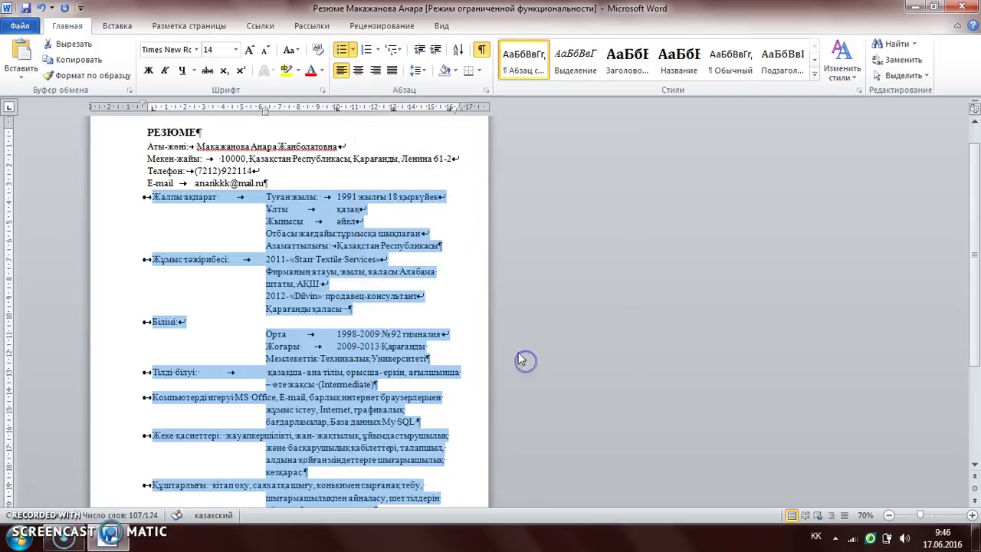
Verify that the 13 cm tab stop uses centered alignment with no leader
double_click(394, 109)
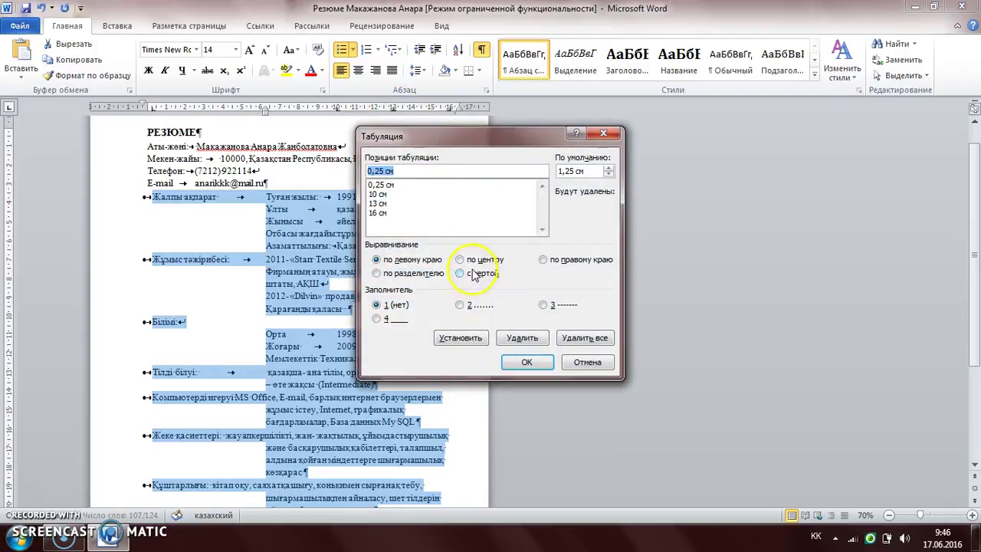
click(462, 260)
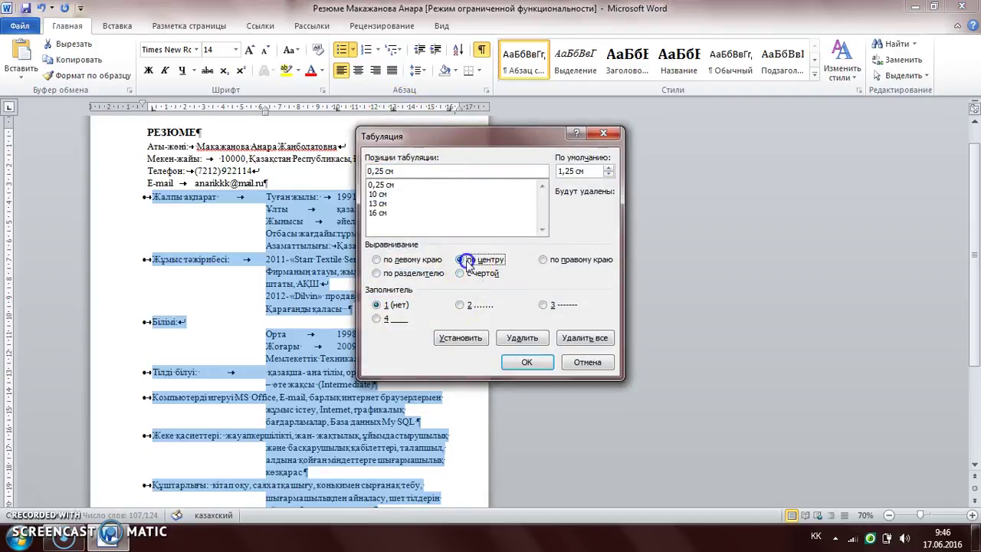
click(418, 204)
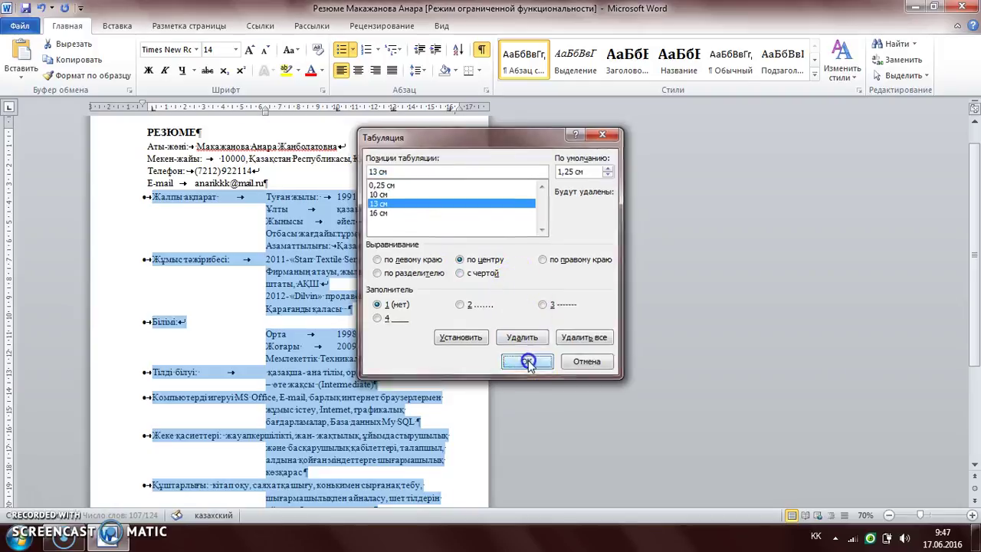
click(526, 362)
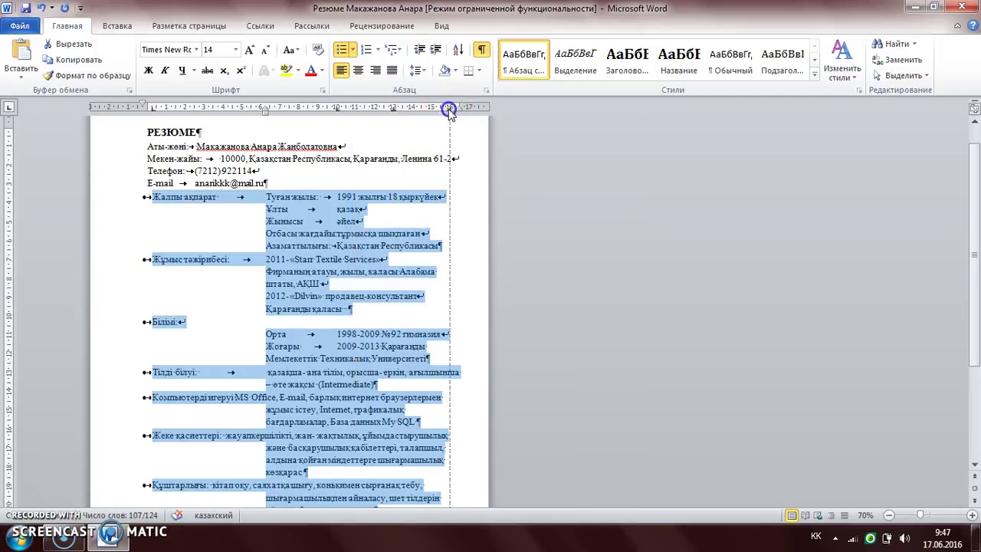
Verify that the 16 cm tab stop uses right alignment, and deselect the bulleted paragraphs
double_click(448, 109)
click(544, 260)
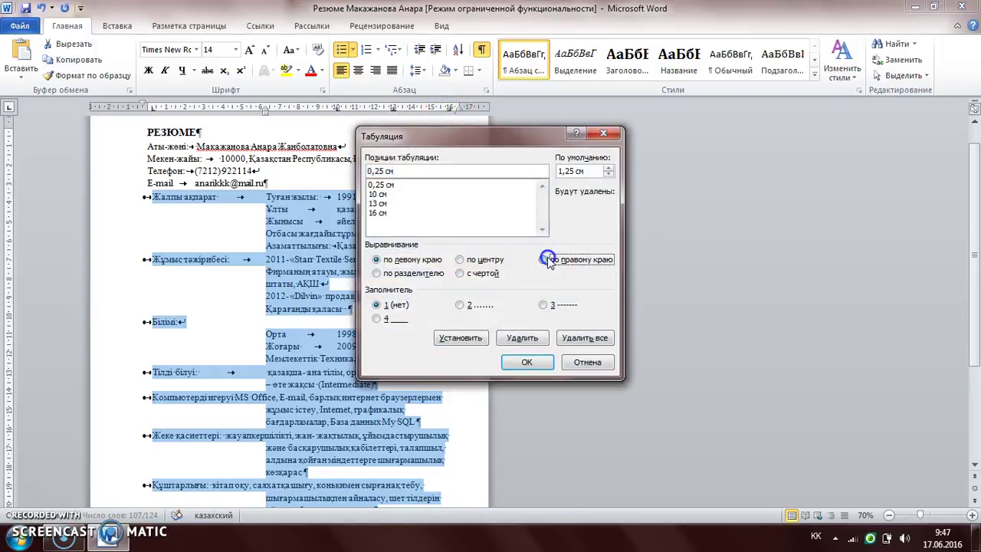
click(433, 212)
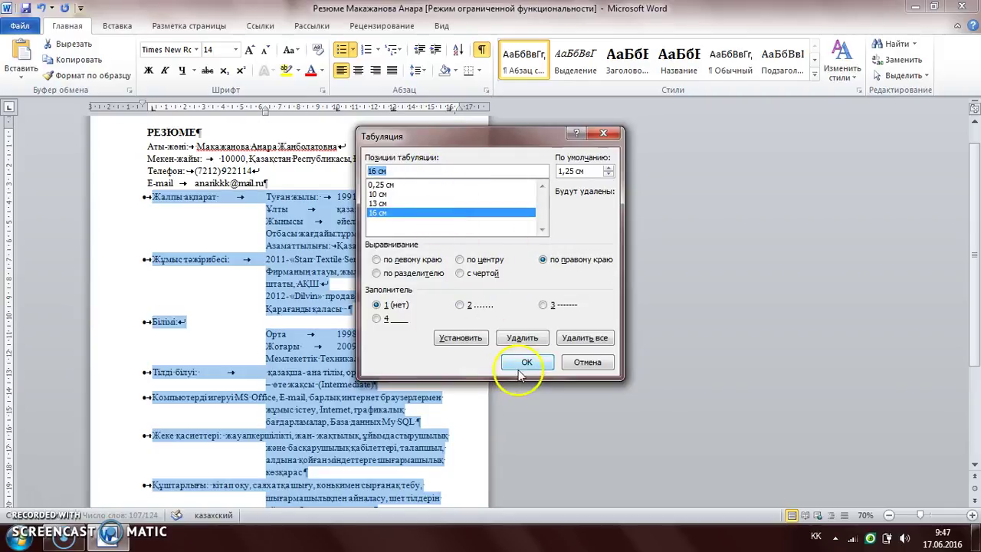
click(515, 363)
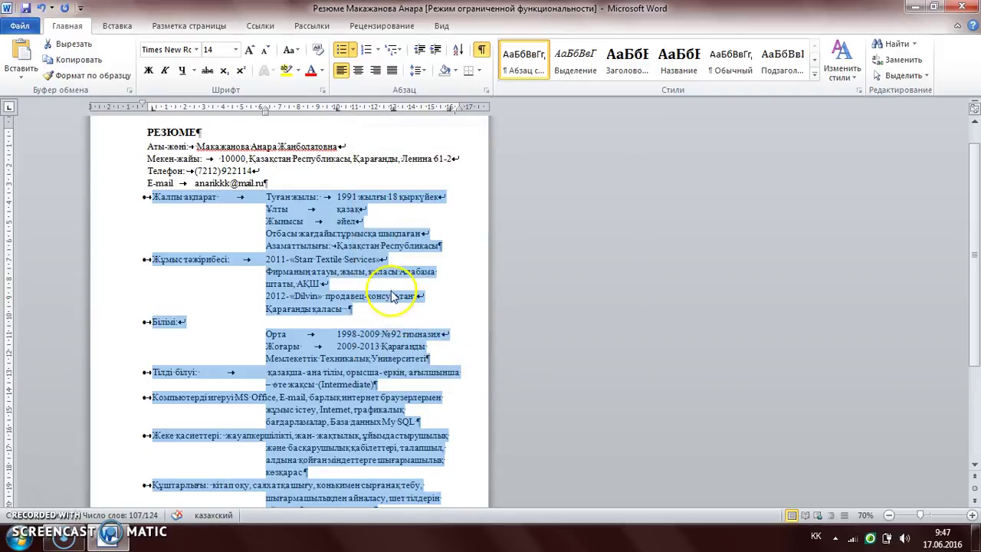
click(417, 326)
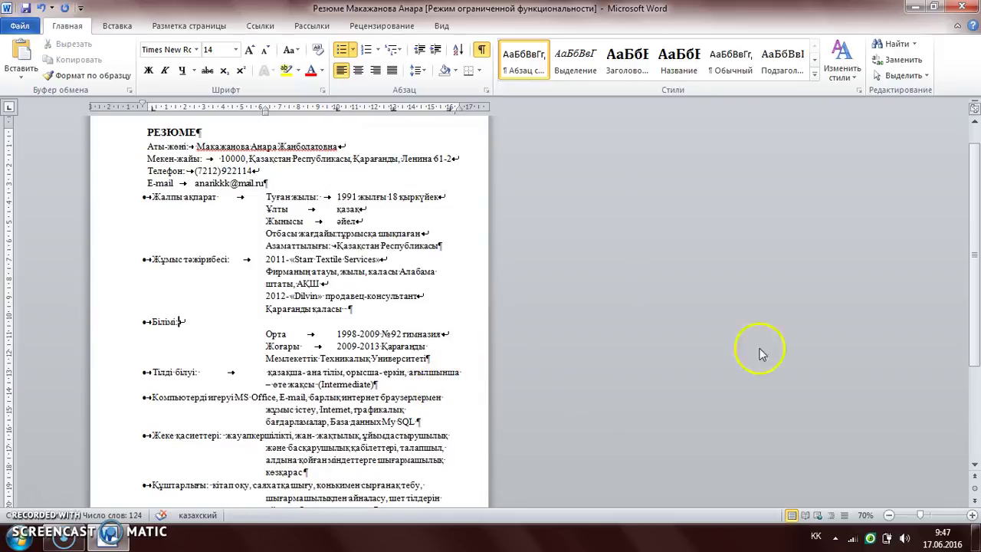
Try enlarging and then shrinking all of the resume's text by several font-size increments
drag(973, 267, 970, 241)
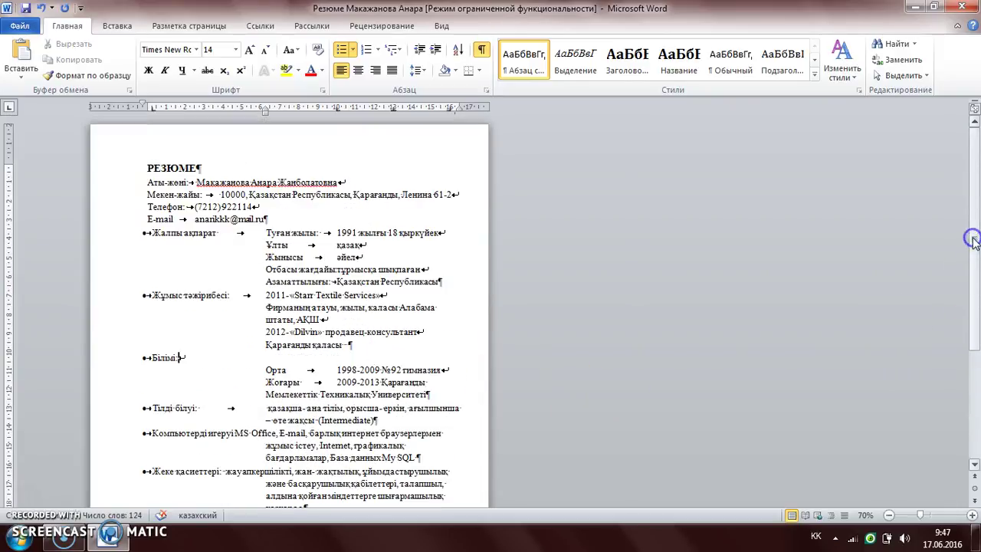
key(ctrl+a)
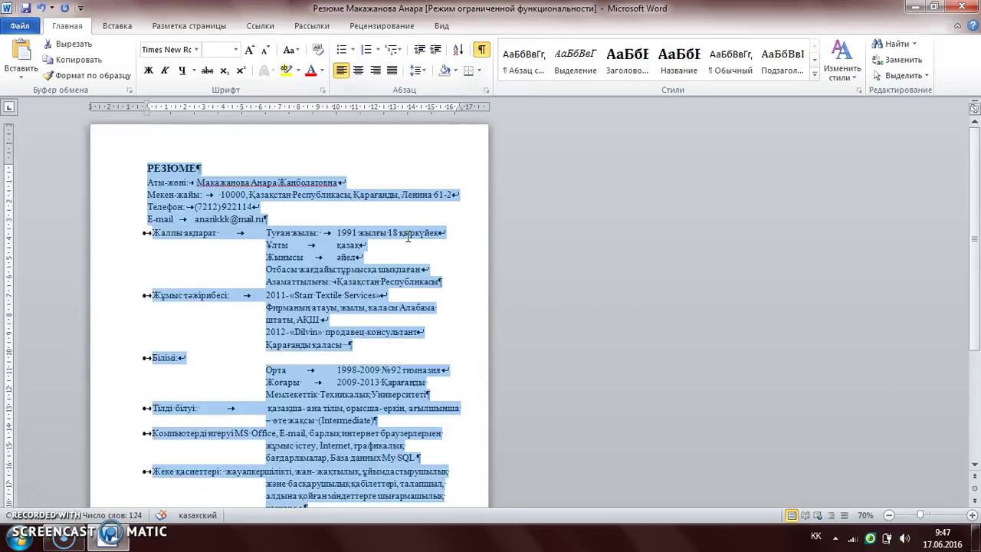
click(249, 51)
click(249, 51)
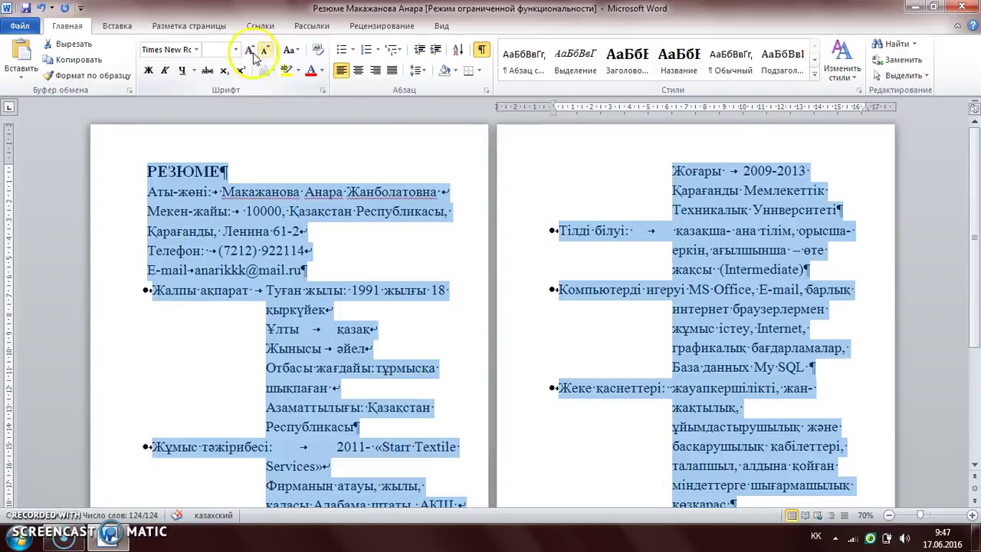
click(266, 52)
click(265, 52)
click(265, 51)
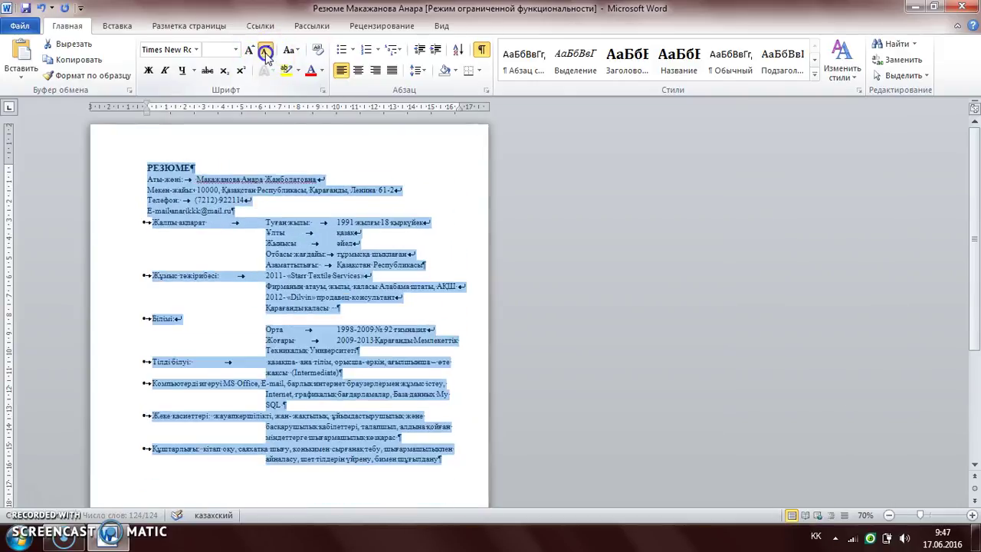
click(265, 51)
click(265, 51)
click(265, 52)
click(265, 52)
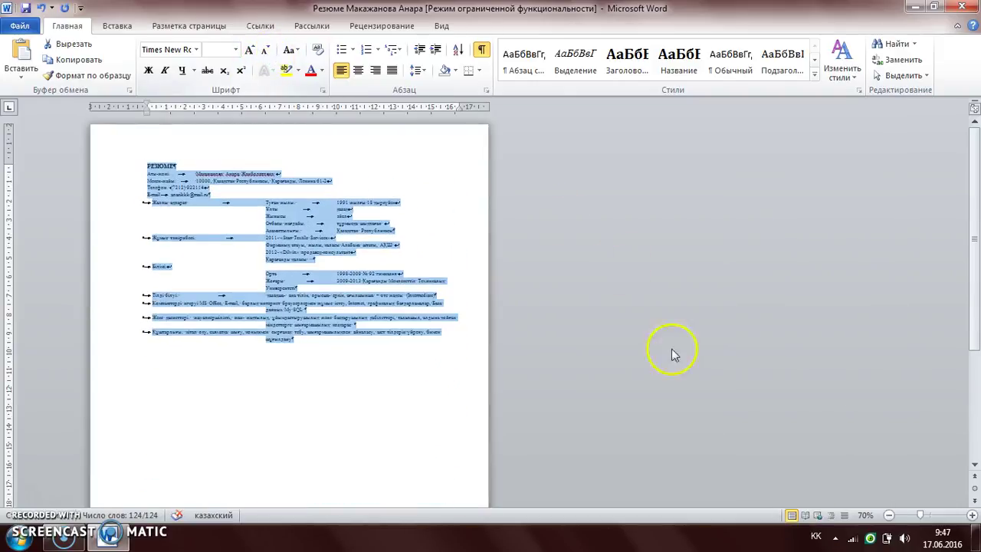
Hide the formatting marks and enlarge the page view to 120%
click(482, 51)
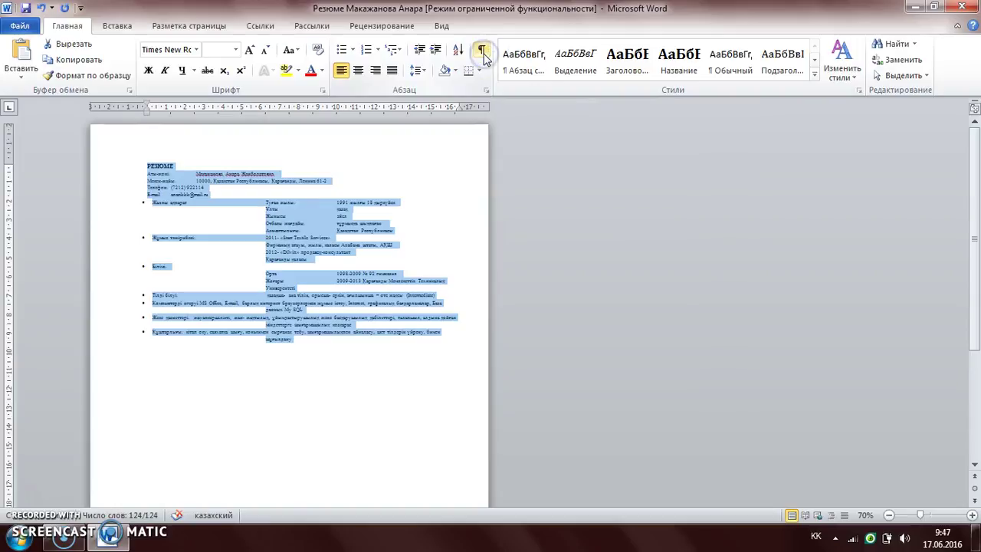
click(971, 515)
click(971, 515)
click(972, 514)
click(971, 515)
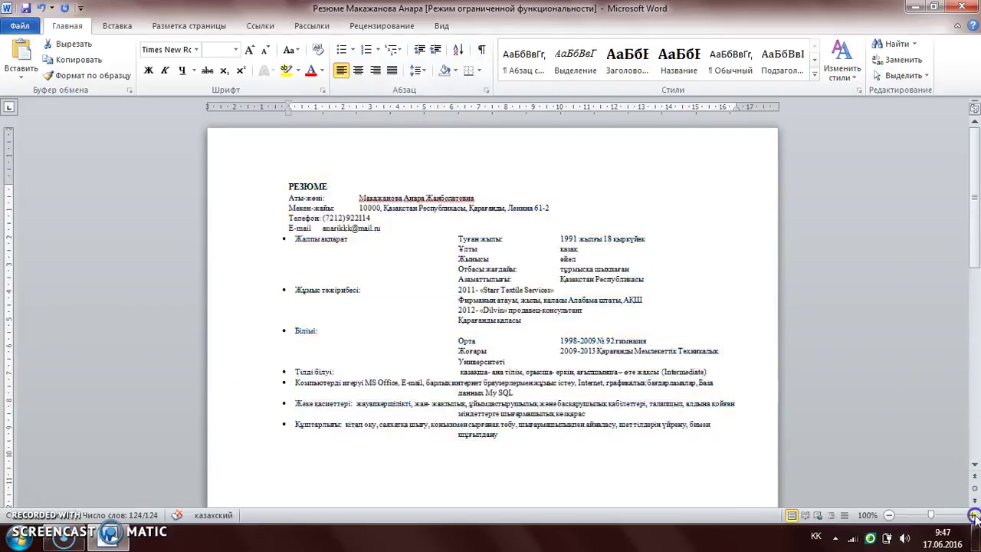
click(972, 515)
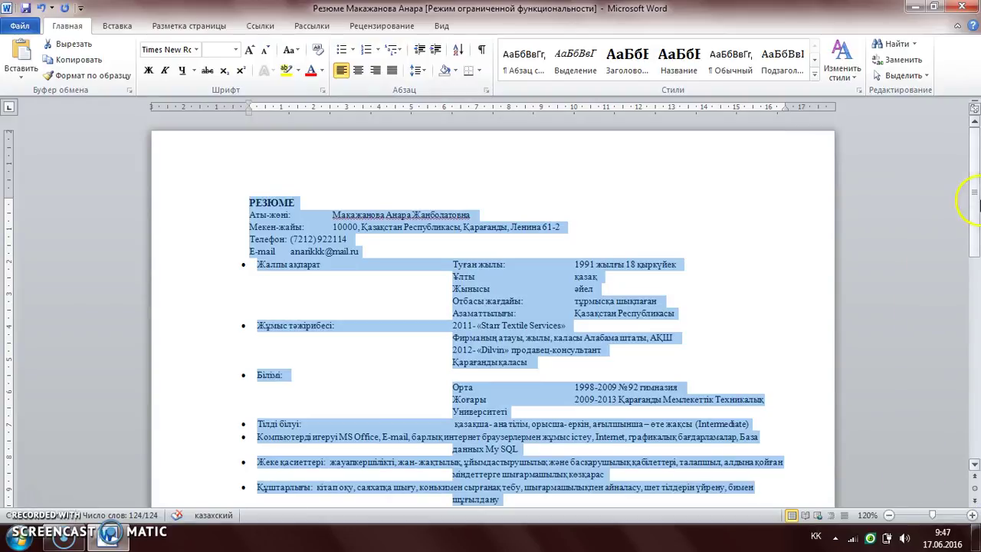
Set the font size of the entire resume to 12, trying 11 and 14 first
click(235, 50)
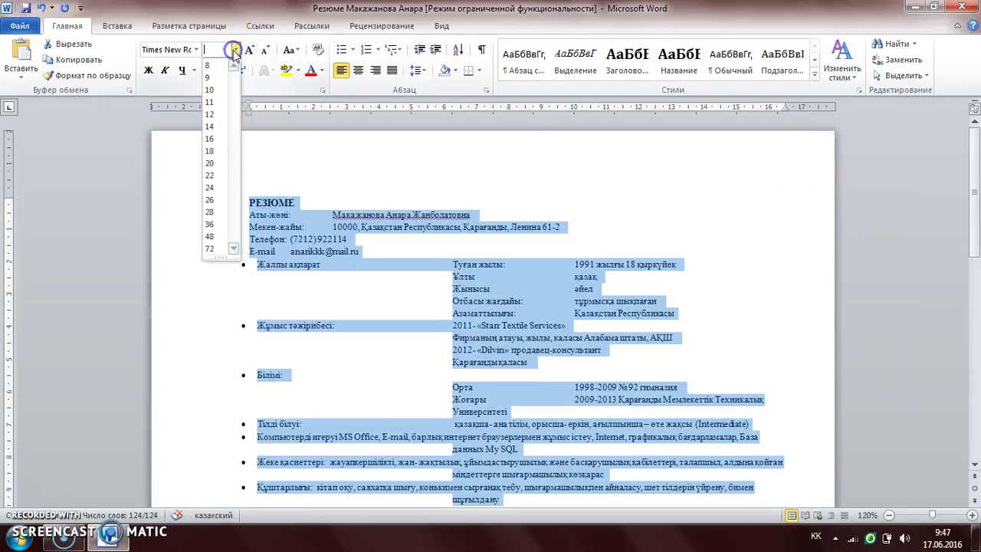
click(211, 102)
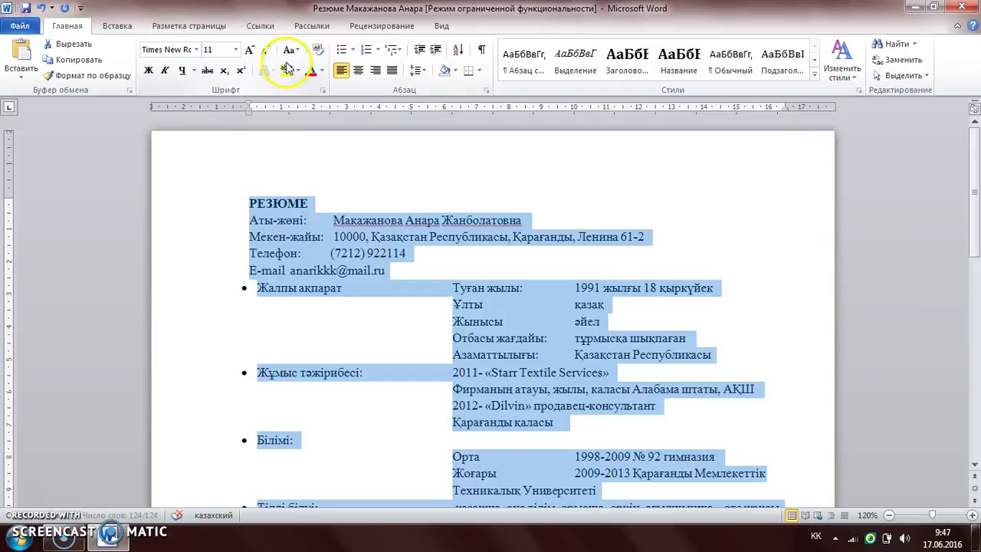
click(250, 51)
click(250, 52)
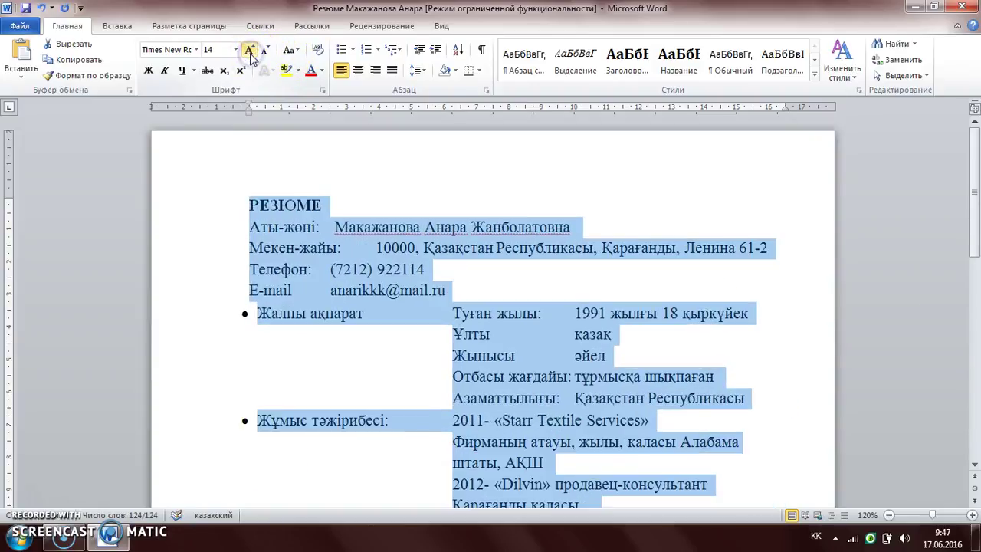
click(265, 50)
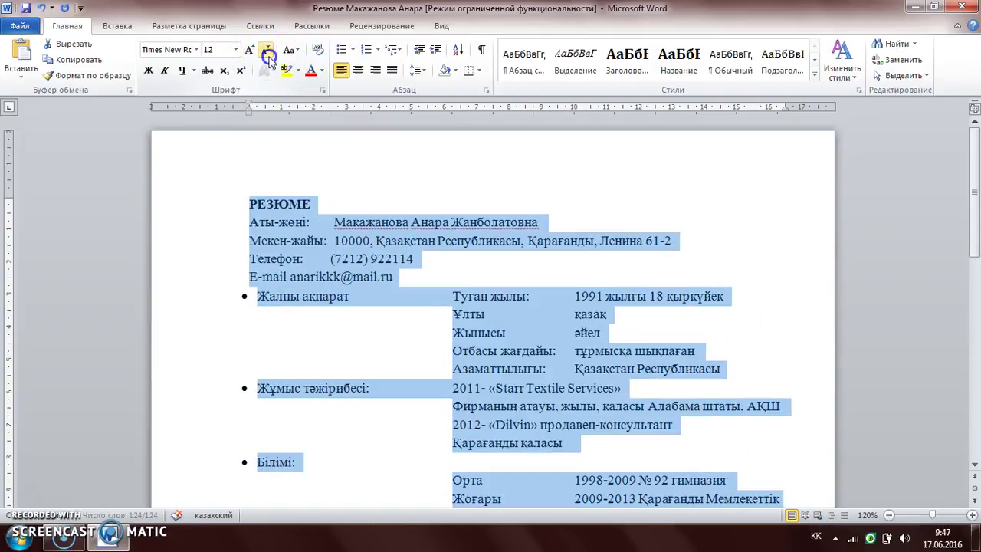
mouse_move(975, 222)
mouse_down()
mouse_move(976, 368)
mouse_move(977, 216)
mouse_up()
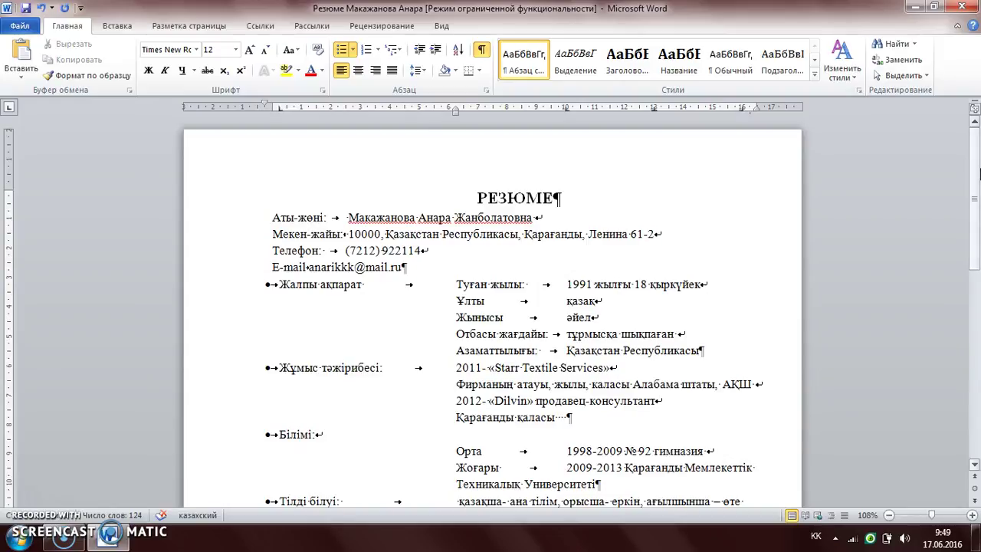
Compare the resume's layout with formatting marks hidden and shown, and review the alignment of all its sections
mouse_move(979, 173)
mouse_down()
mouse_move(977, 203)
mouse_move(975, 162)
mouse_up()
click(680, 299)
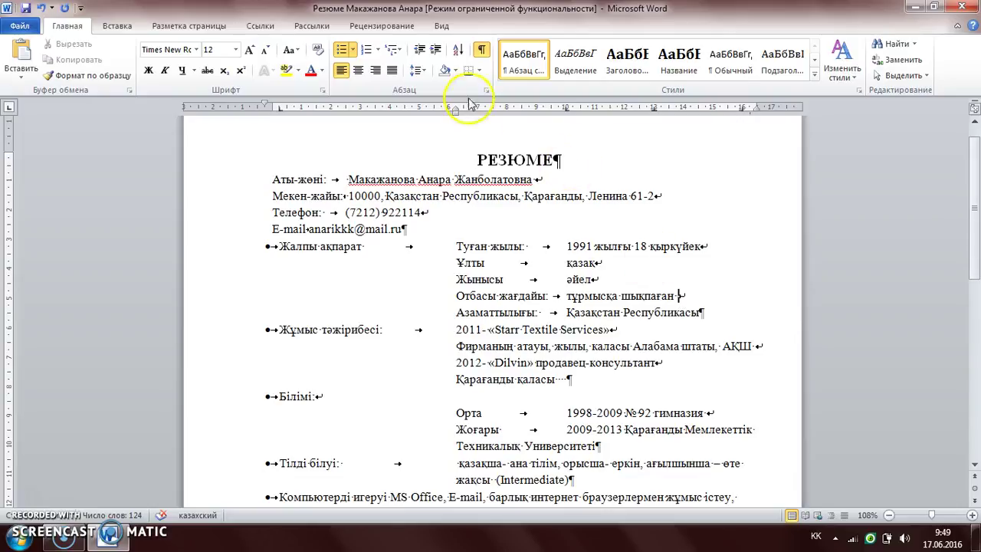
click(482, 51)
click(482, 53)
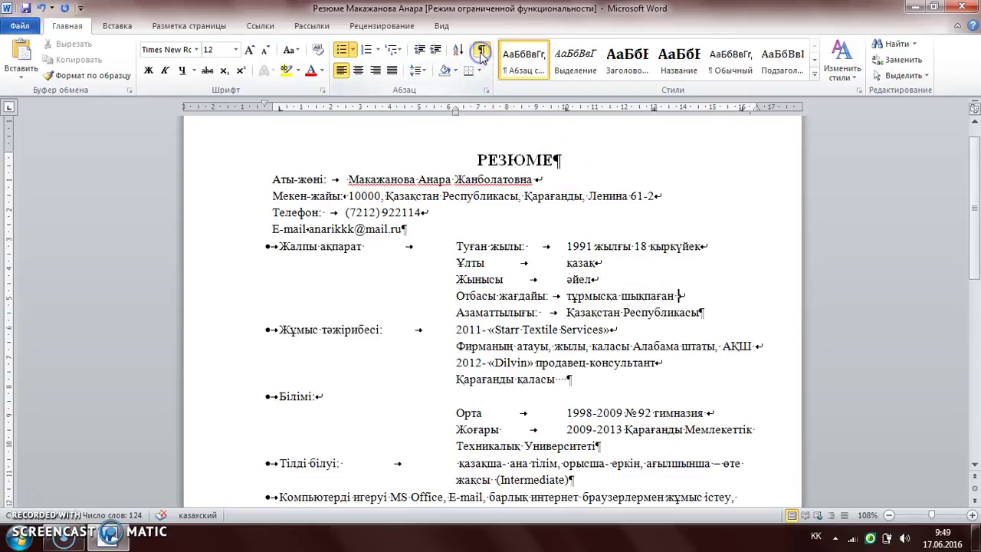
click(482, 54)
click(482, 53)
scroll(529, 370, down, 3)
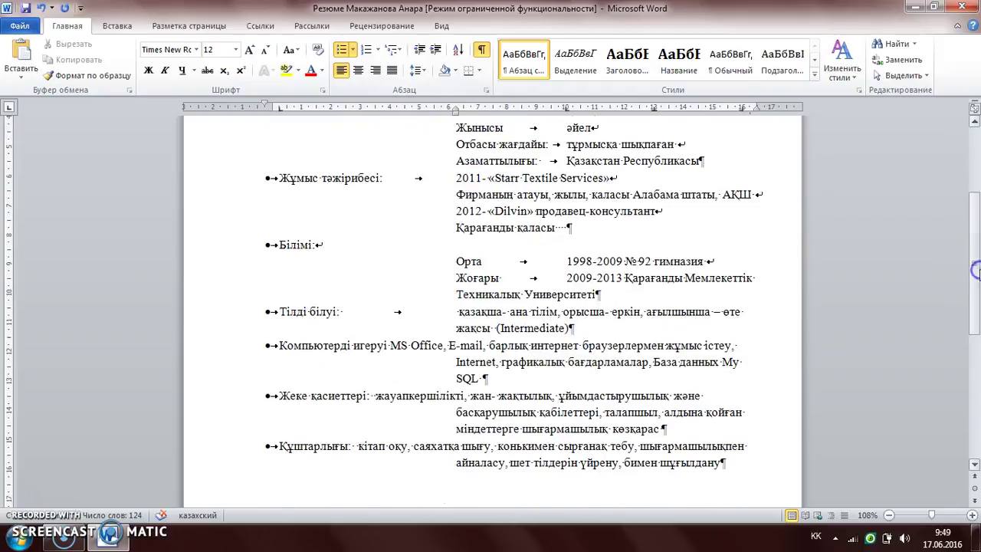
click(370, 349)
scroll(971, 220, up, 4)
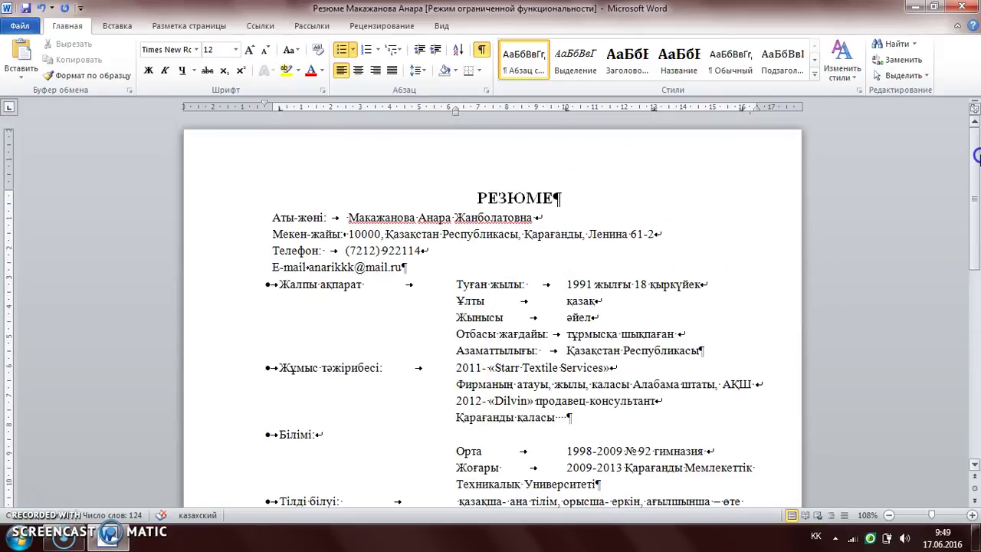
click(601, 285)
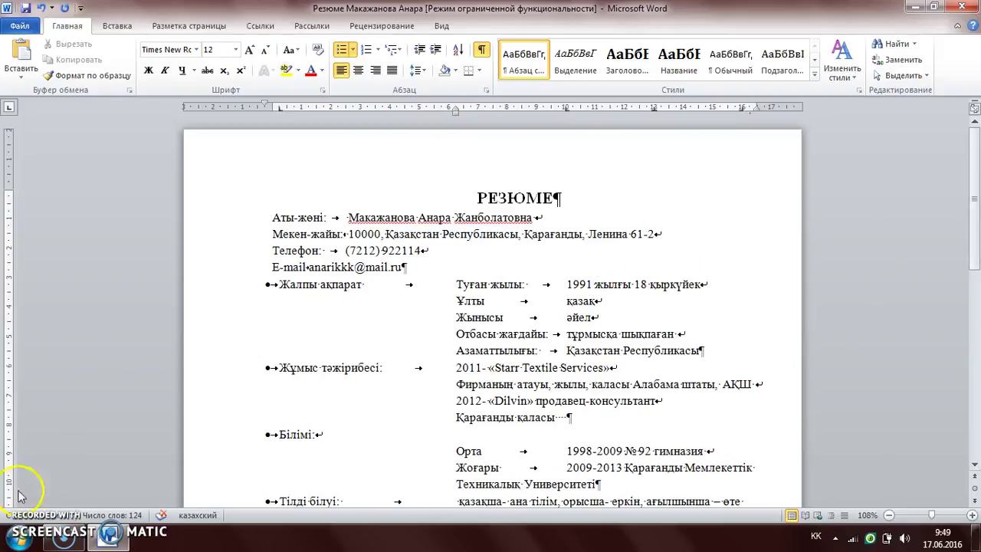